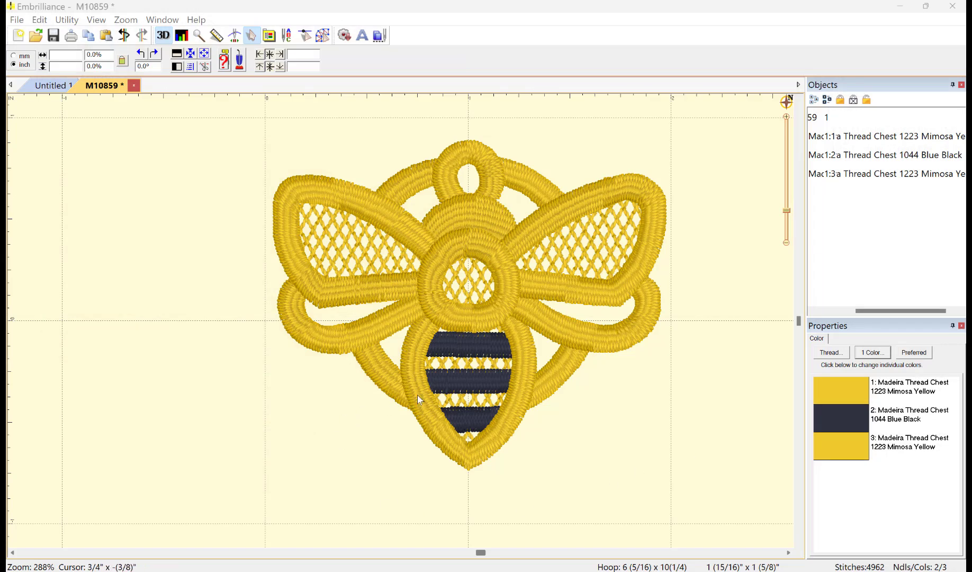
- Open the stitch simulator and scrub through the whole stitch sequence of the finished yellow-and-black bee
click(235, 35)
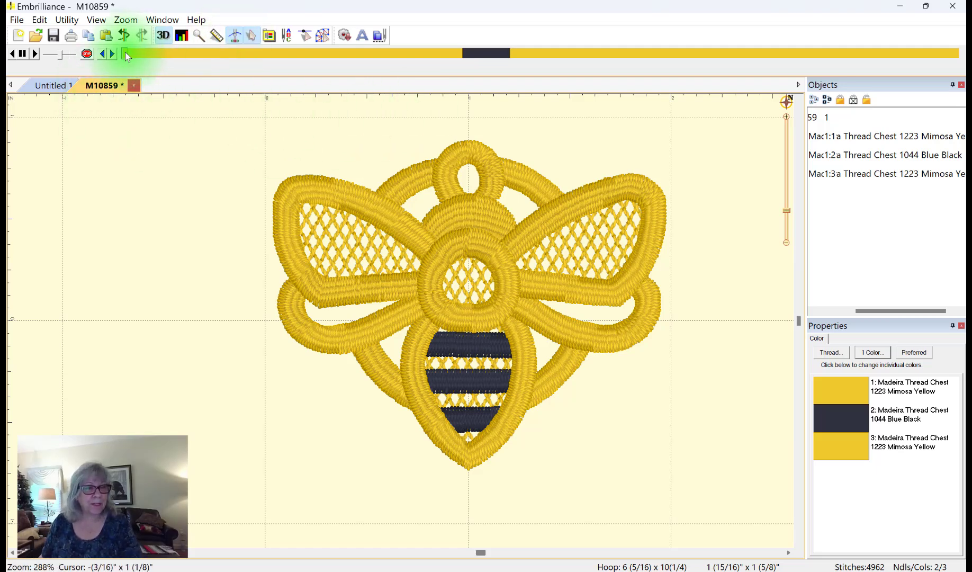
click(153, 54)
drag(153, 59, 945, 84)
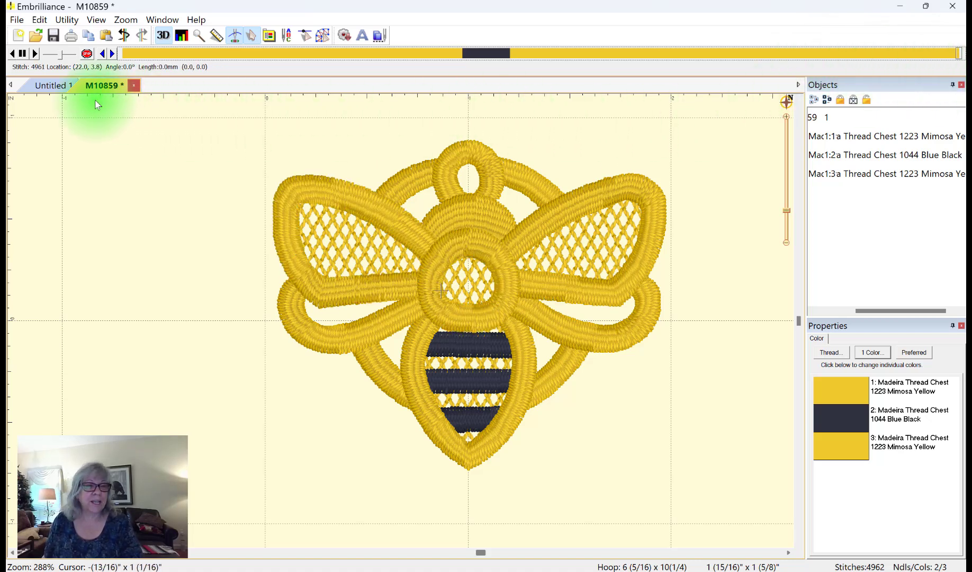
- Switch to the empty Untitled 1 page and open the original M10859 design from the Downloads folder
click(53, 90)
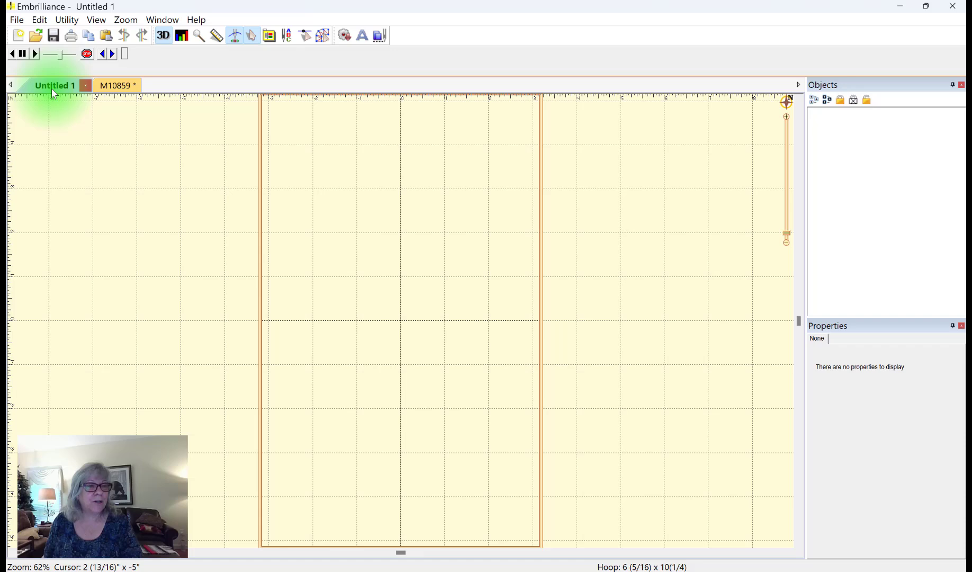
click(36, 36)
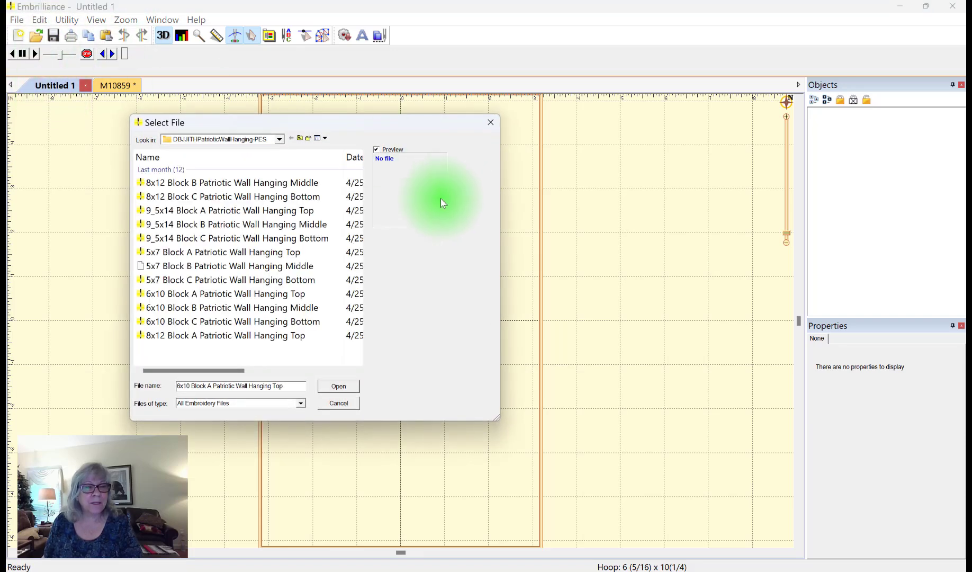
click(300, 138)
click(302, 139)
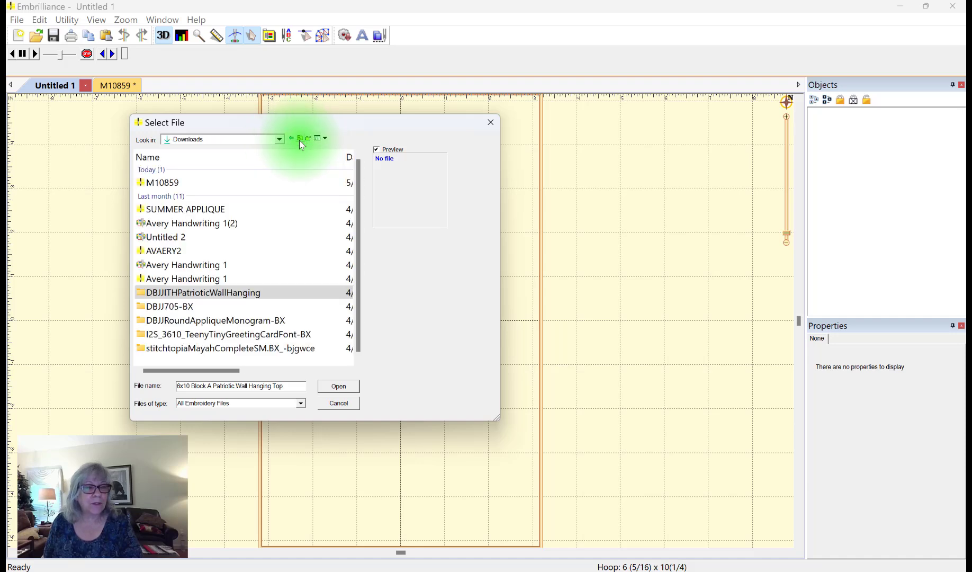
double_click(171, 185)
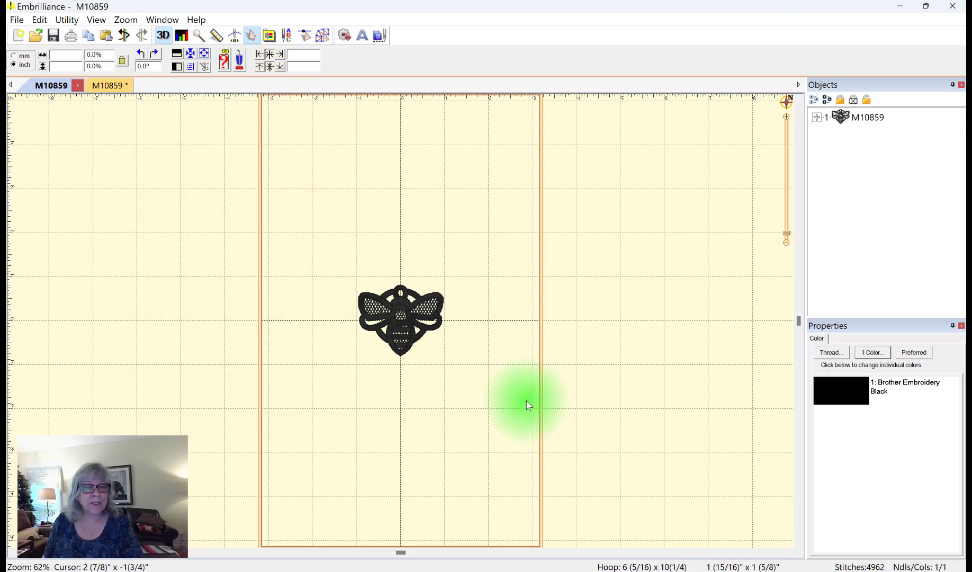
- Turn off 3D stitch rendering so the bee design displays as plain stitch lines
scroll(469, 302, up, 3)
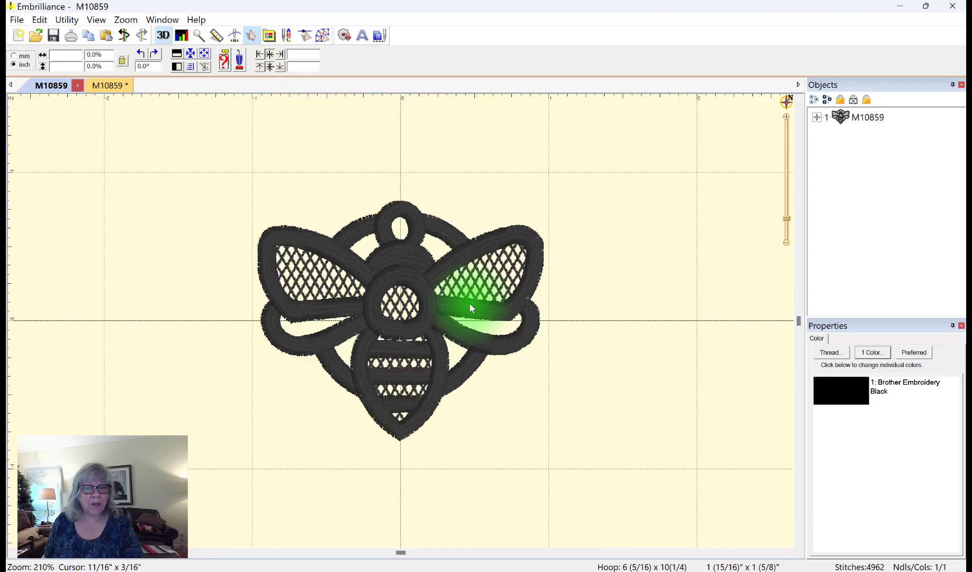
scroll(469, 302, up, 2)
scroll(470, 307, down, 5)
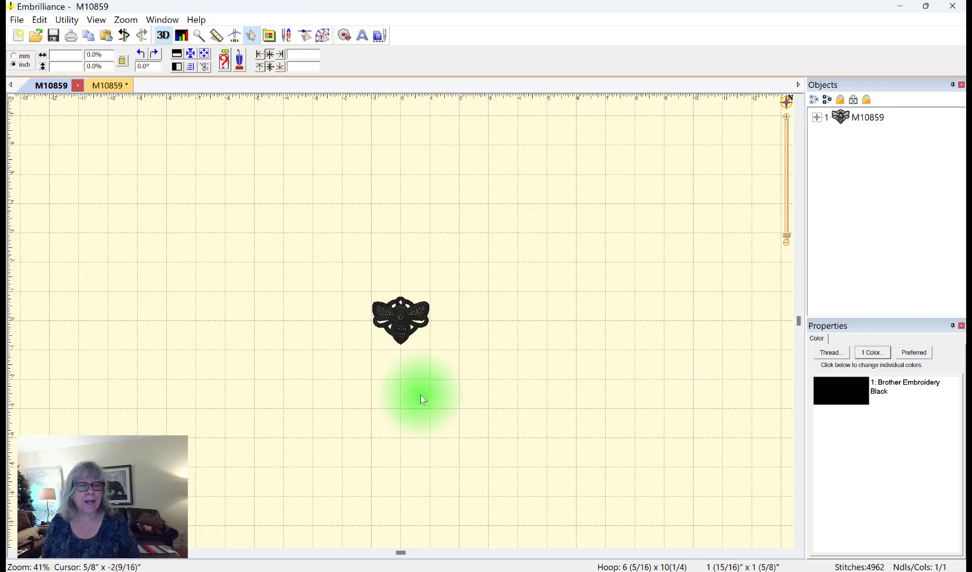
scroll(426, 383, up, 5)
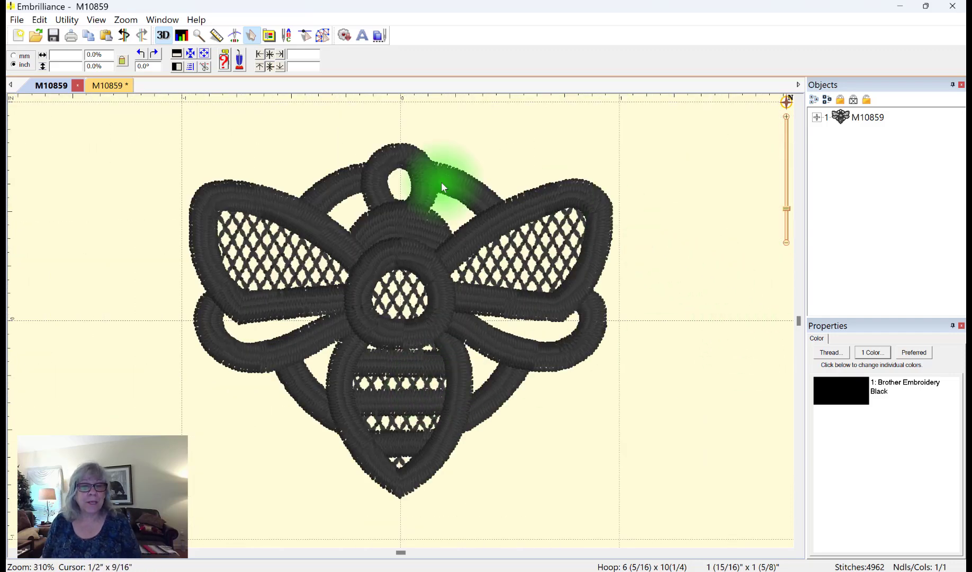
click(170, 43)
click(170, 42)
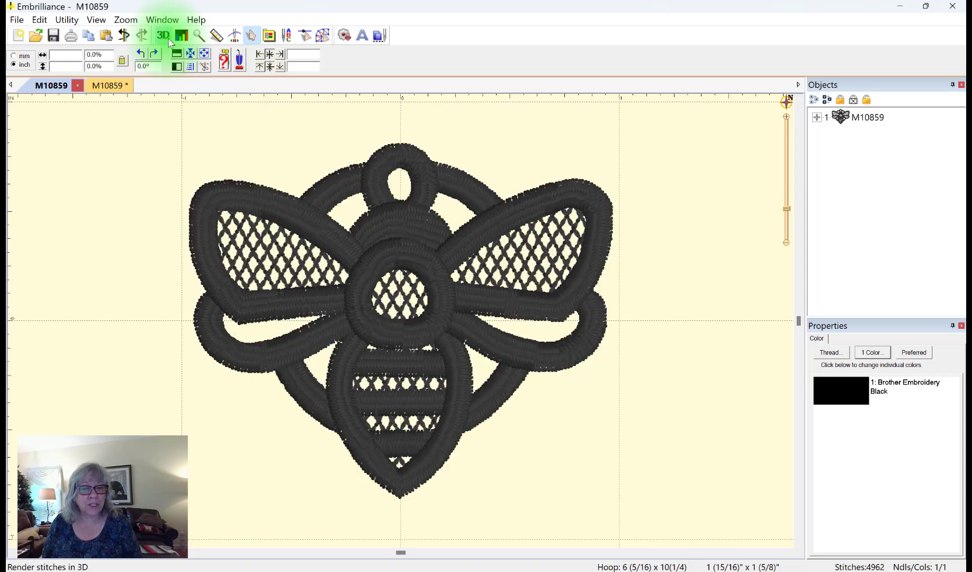
click(169, 42)
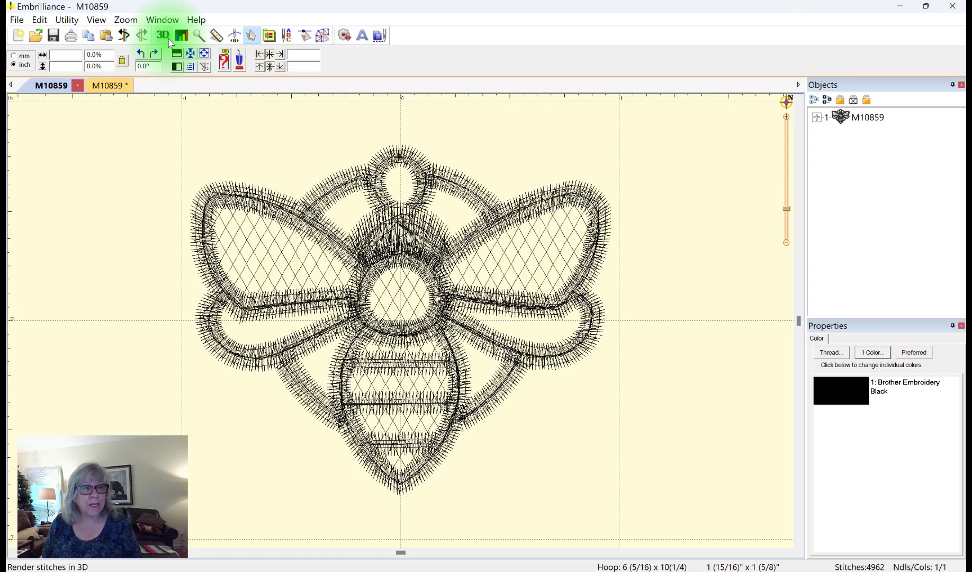
click(169, 42)
click(170, 42)
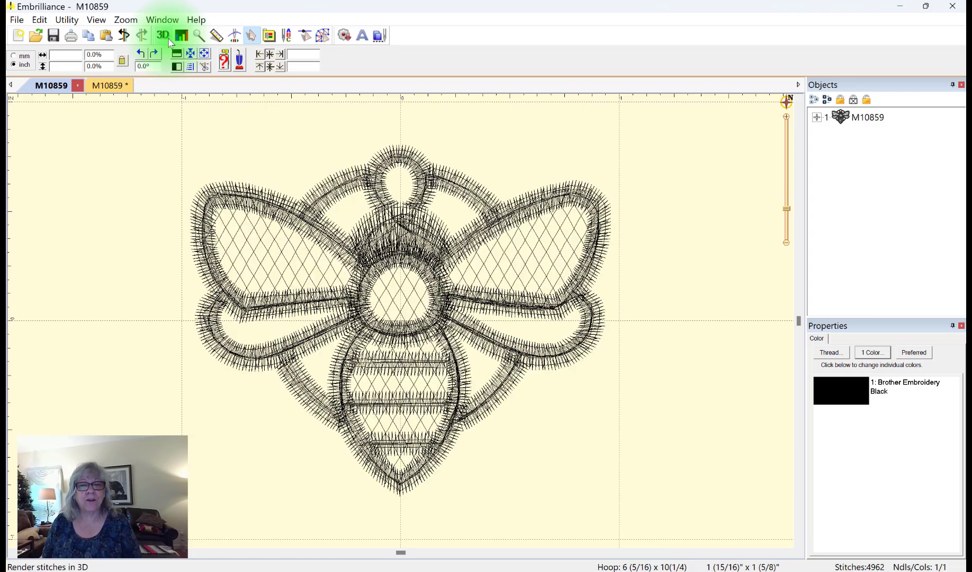
- Expand the M10859 design into its color objects and show the stitch simulator
click(816, 117)
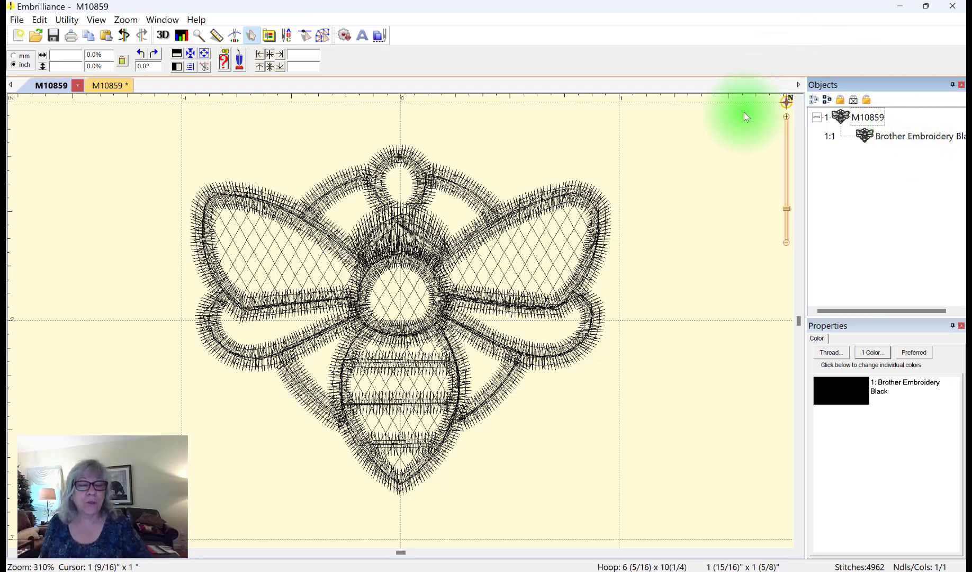
click(236, 39)
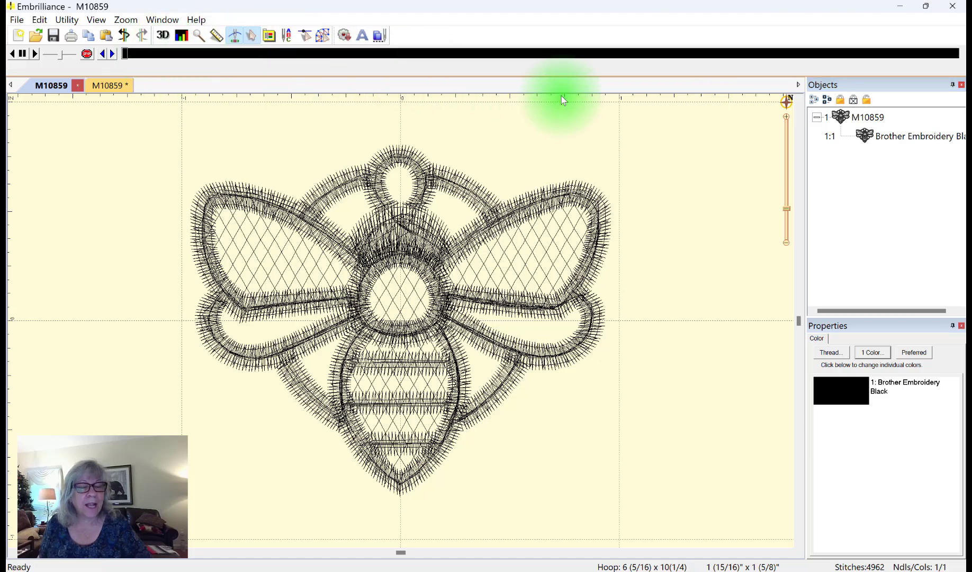
- Recolor the bee's single black thread object to Madeira Thread Chest 1068 Yellow
click(891, 141)
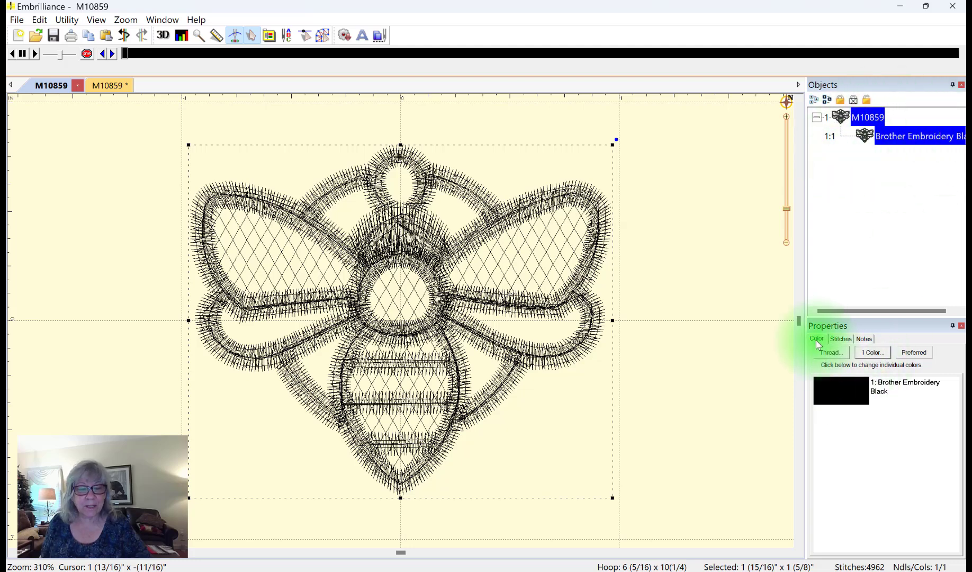
click(859, 395)
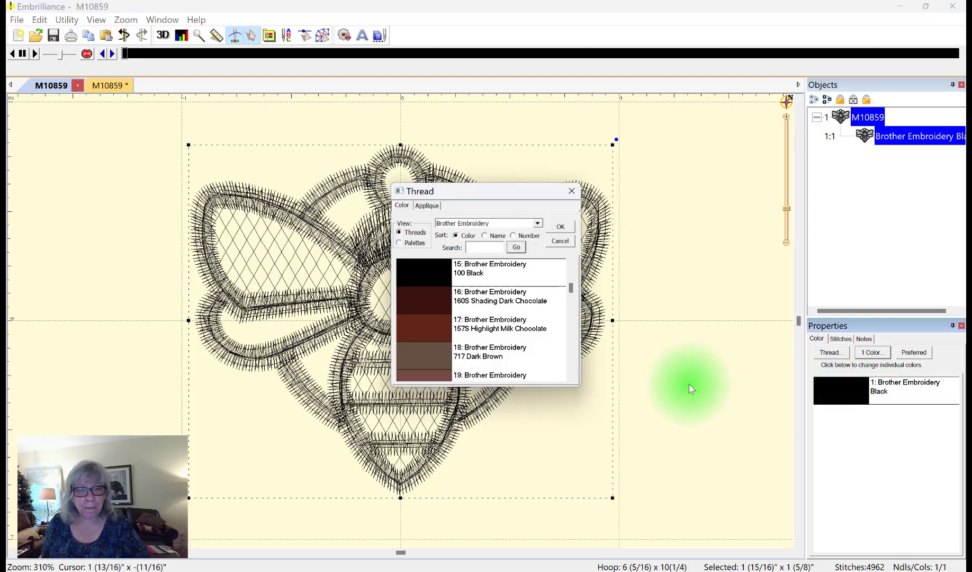
click(402, 245)
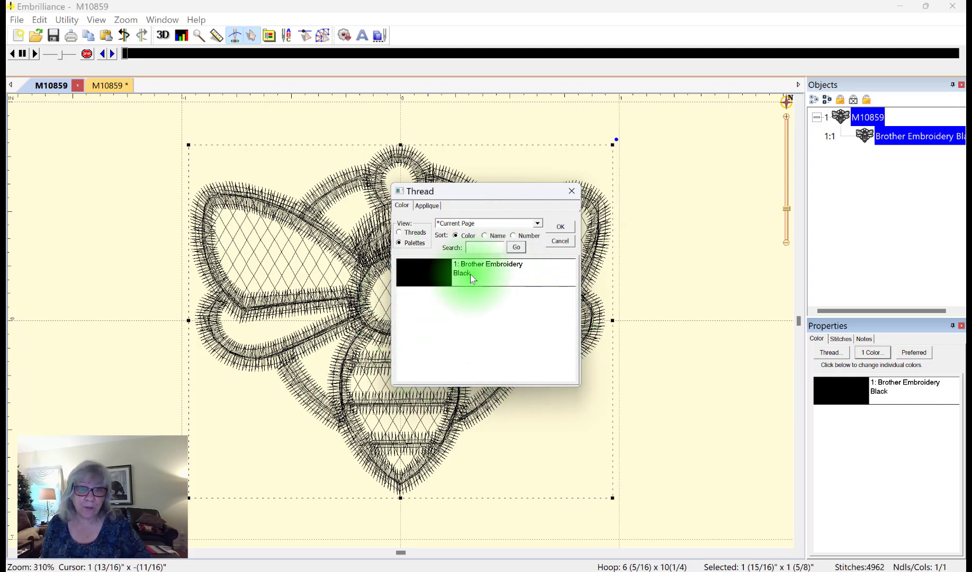
click(400, 233)
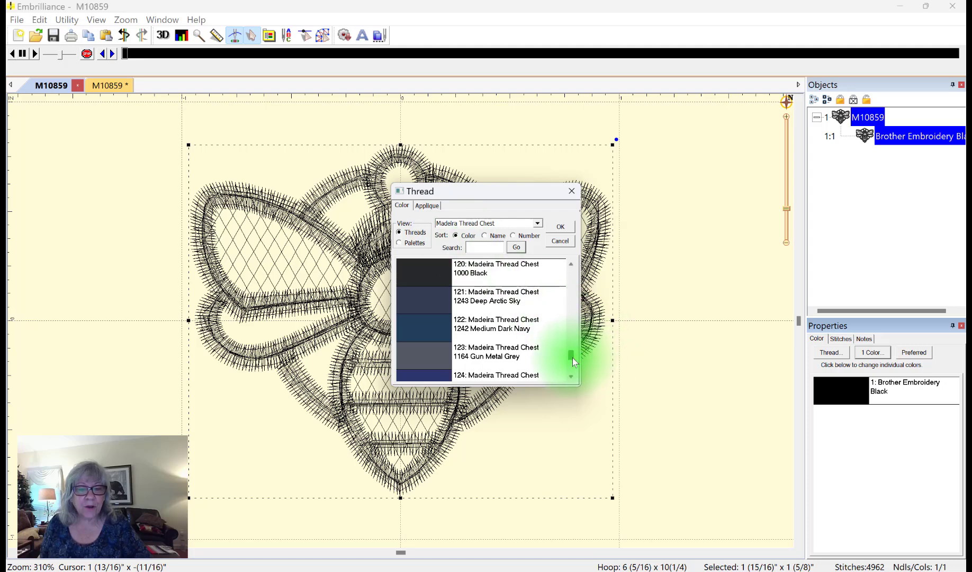
drag(572, 362, 571, 307)
click(420, 359)
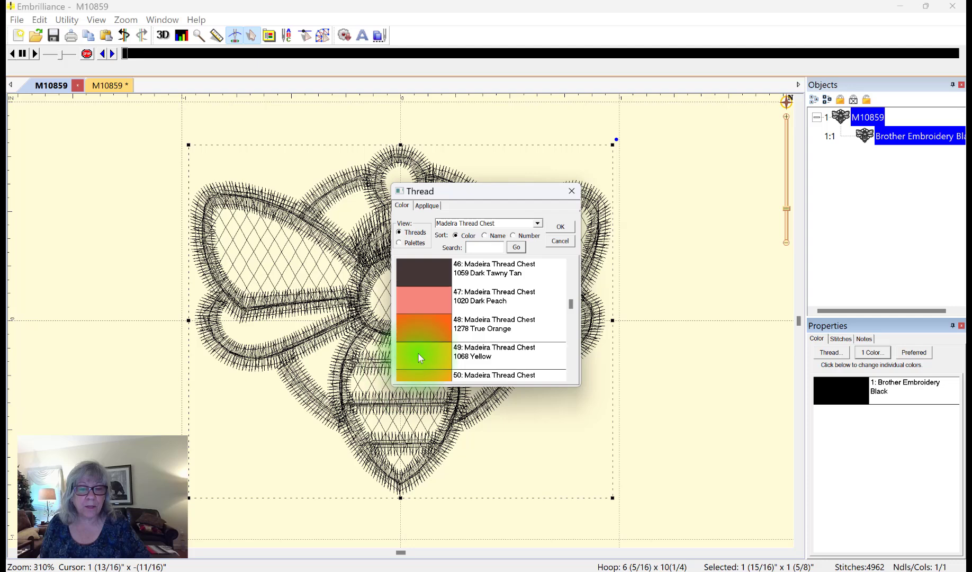
click(560, 226)
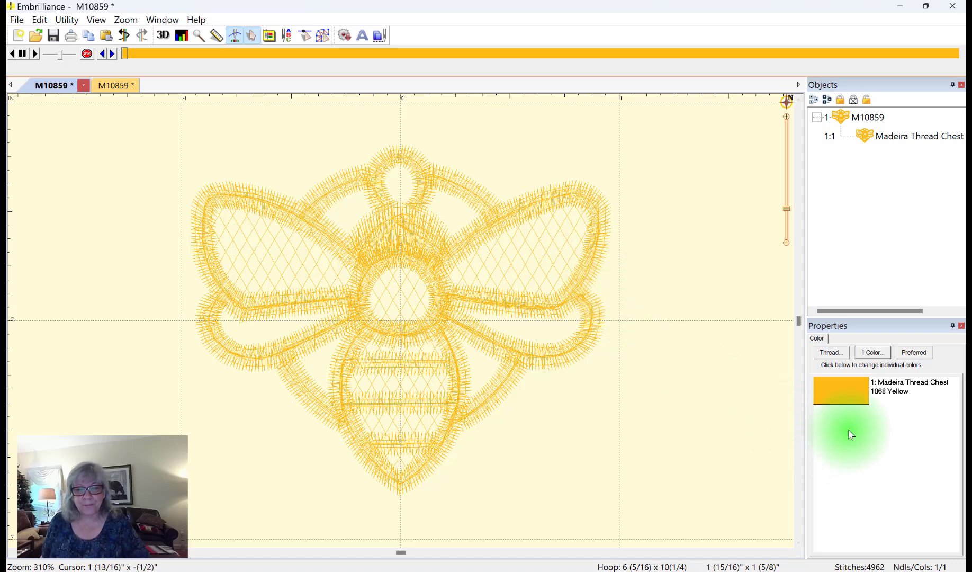
- Change the bee's thread color to Madeira Thread Chest 1137 Orange Yellow
click(850, 401)
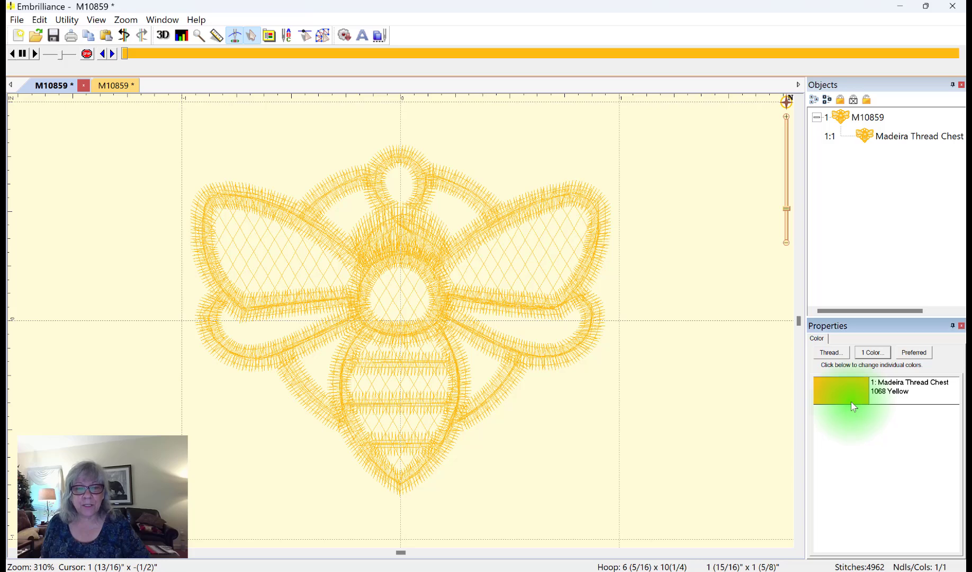
click(411, 325)
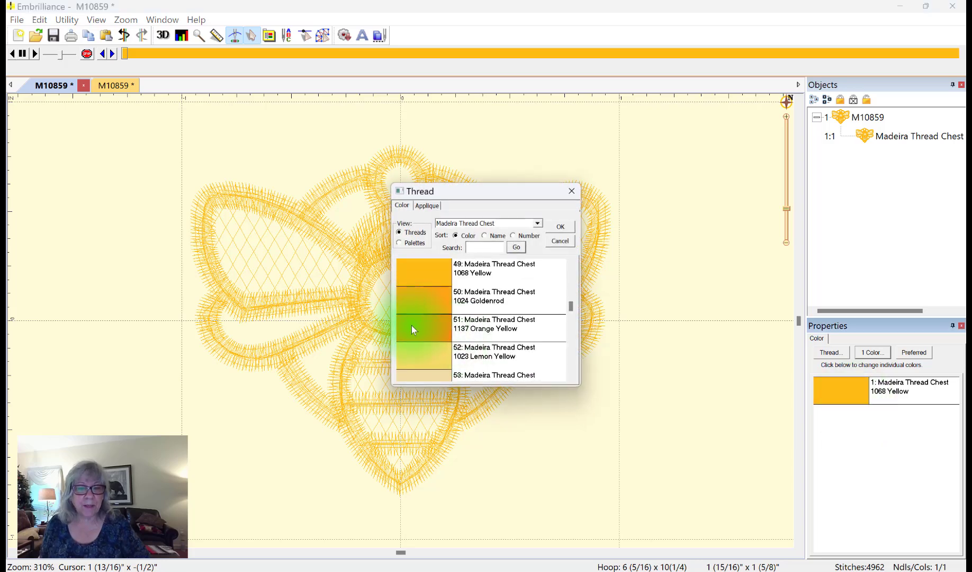
click(562, 225)
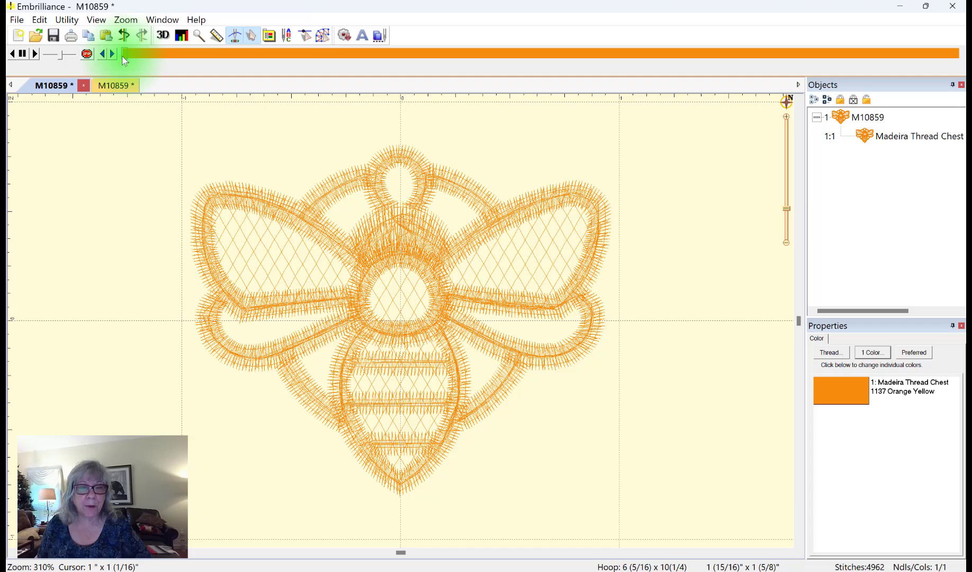
- Scrub and step through the stitch simulator to find where the stitching of the bee's body stripes begins
drag(124, 56, 252, 67)
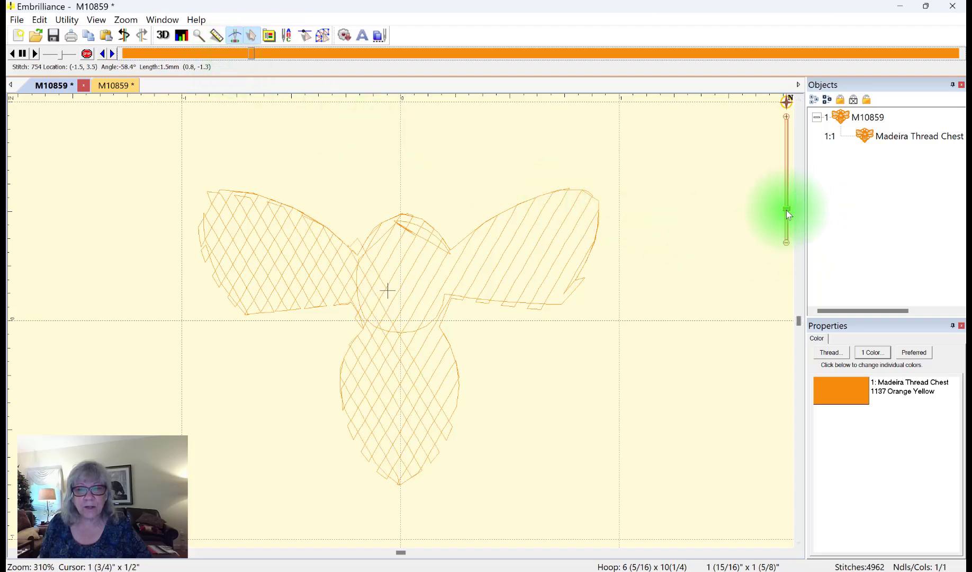
drag(787, 211, 785, 197)
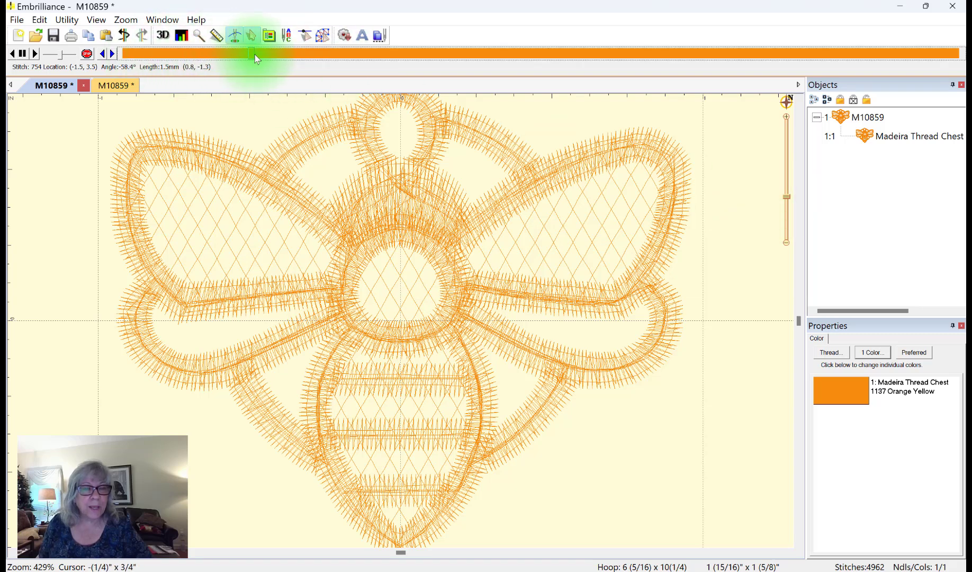
mouse_move(254, 55)
mouse_down()
mouse_move(461, 72)
mouse_move(453, 77)
mouse_up()
drag(455, 76, 455, 76)
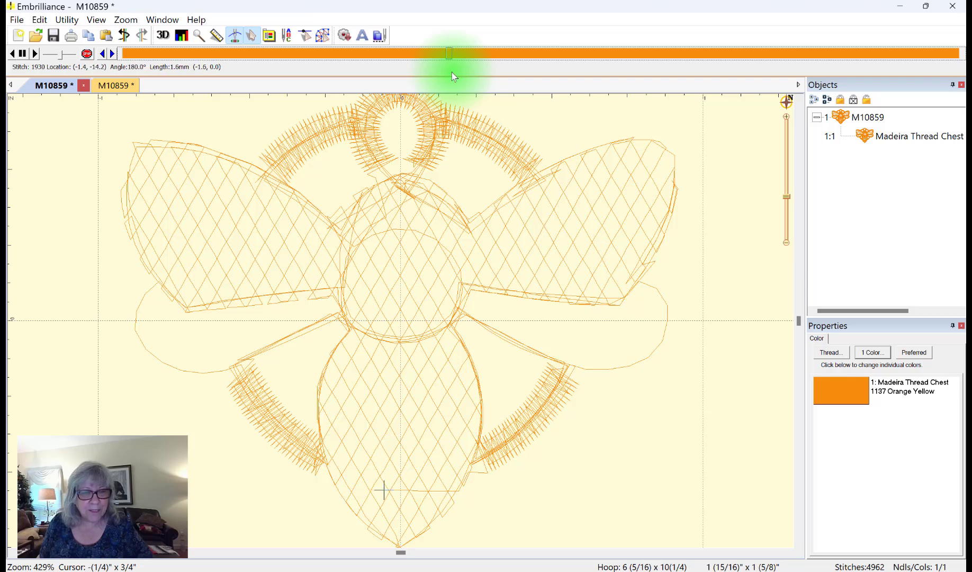
click(102, 55)
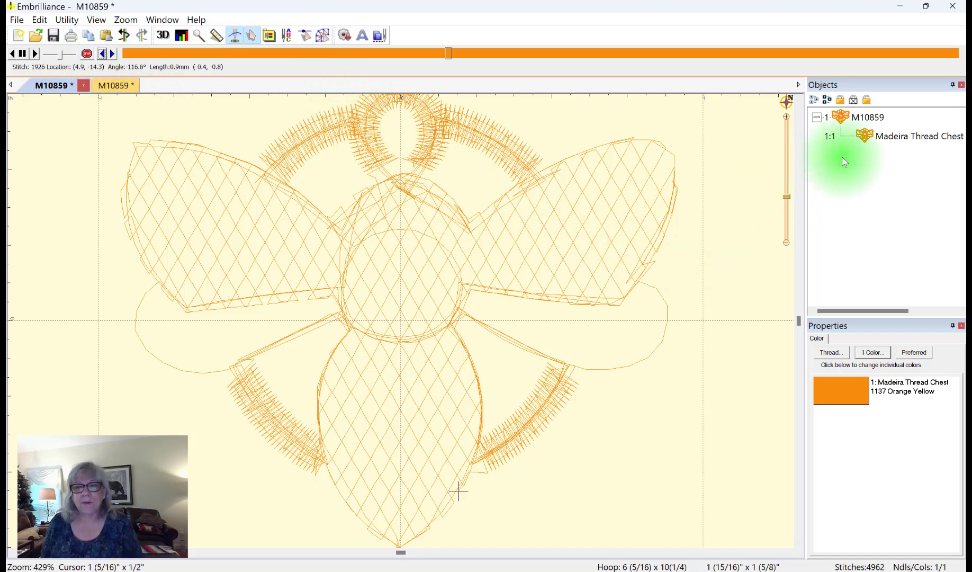
- Change the bee's thread color to Madeira Thread Chest 1394 Hedge Green
click(841, 389)
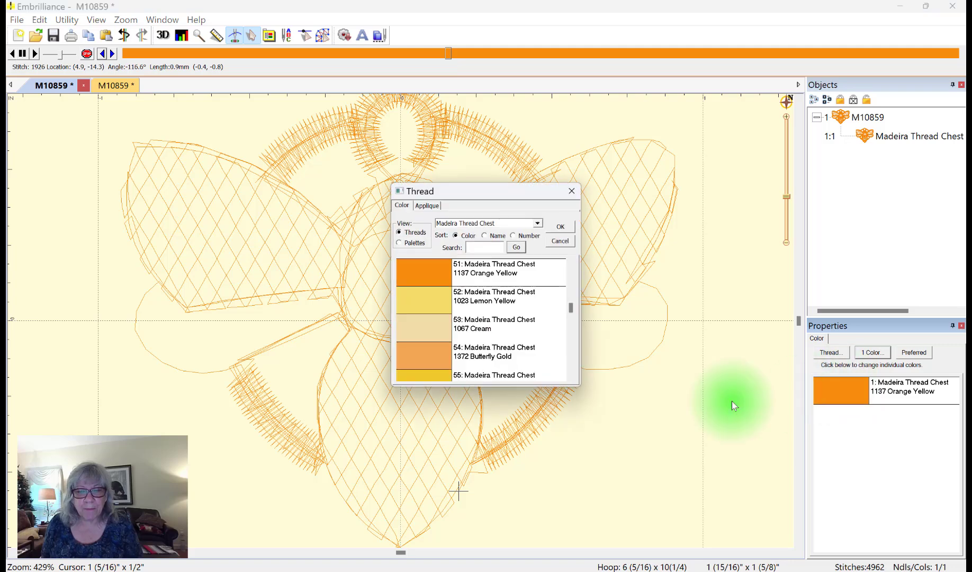
drag(568, 313, 568, 323)
click(423, 335)
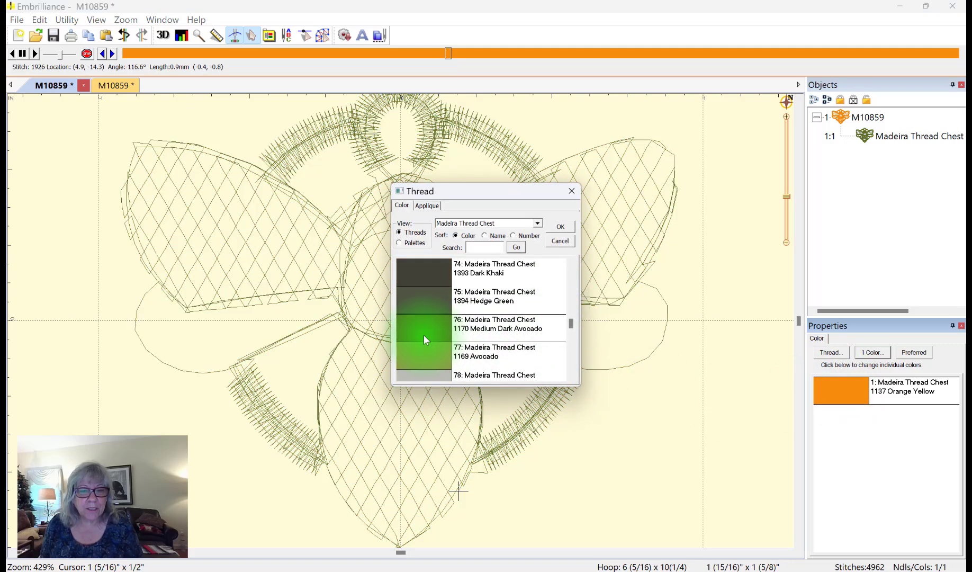
click(428, 305)
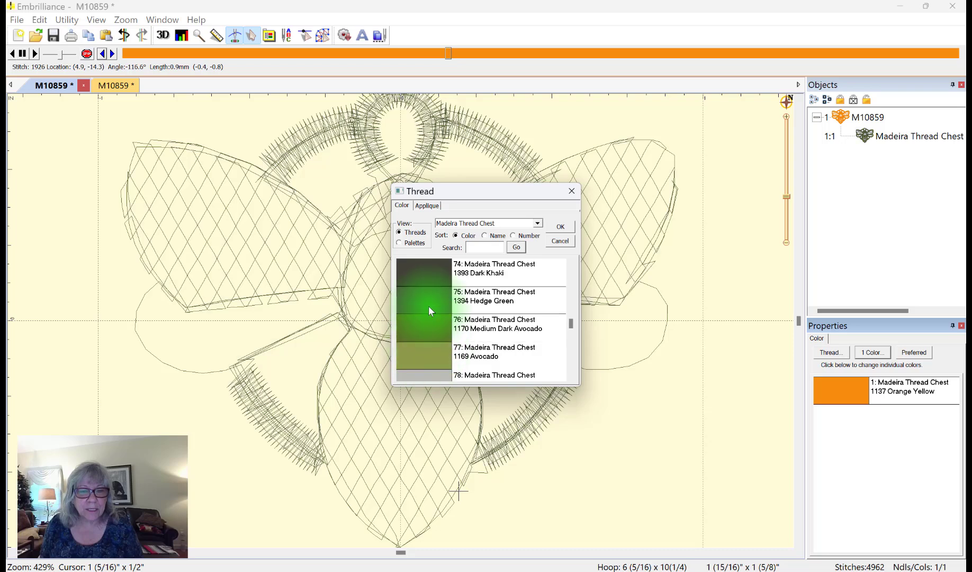
click(560, 229)
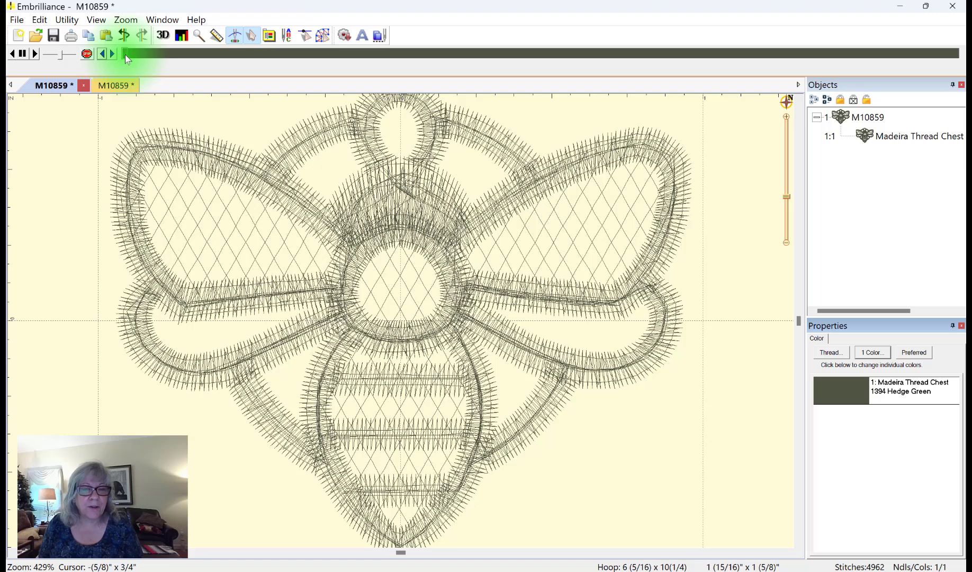
- Set the bee's thread color to Madeira Thread Chest 1103 Dark Pine Green
click(857, 393)
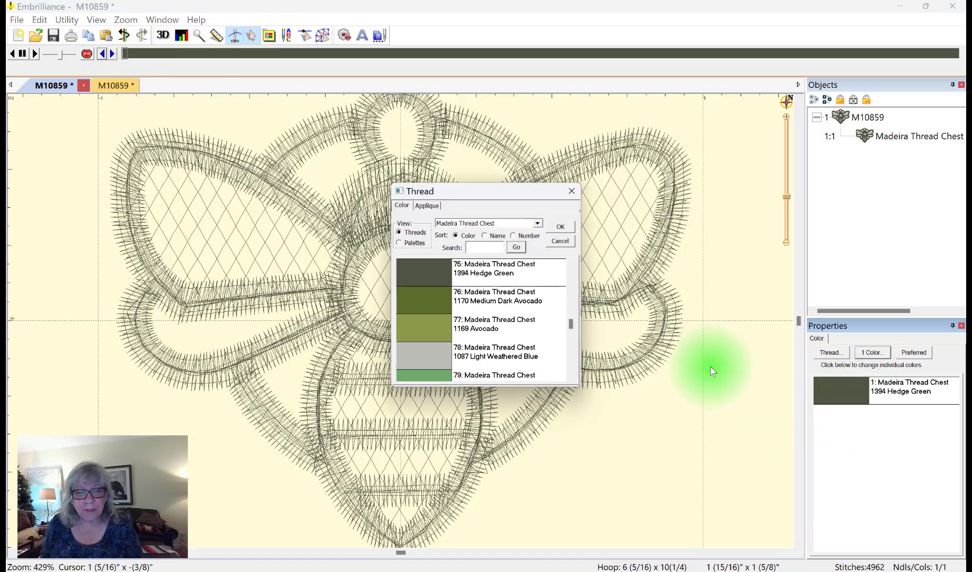
scroll(431, 338, down, 3)
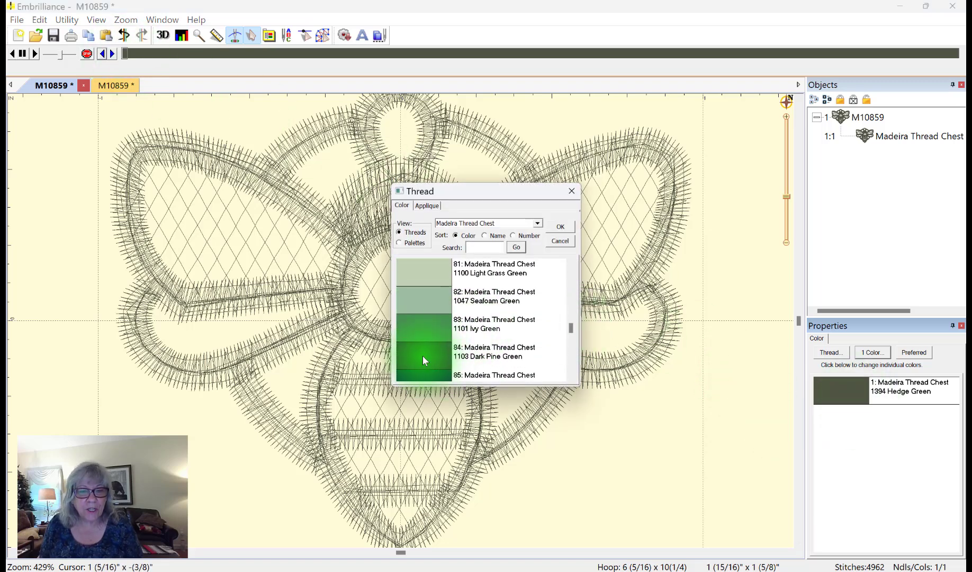
click(419, 350)
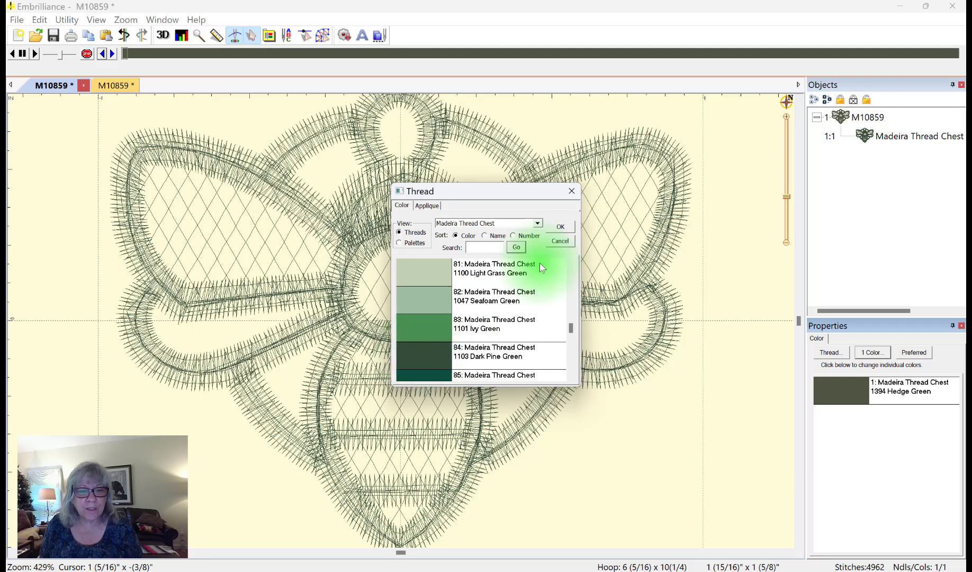
click(560, 227)
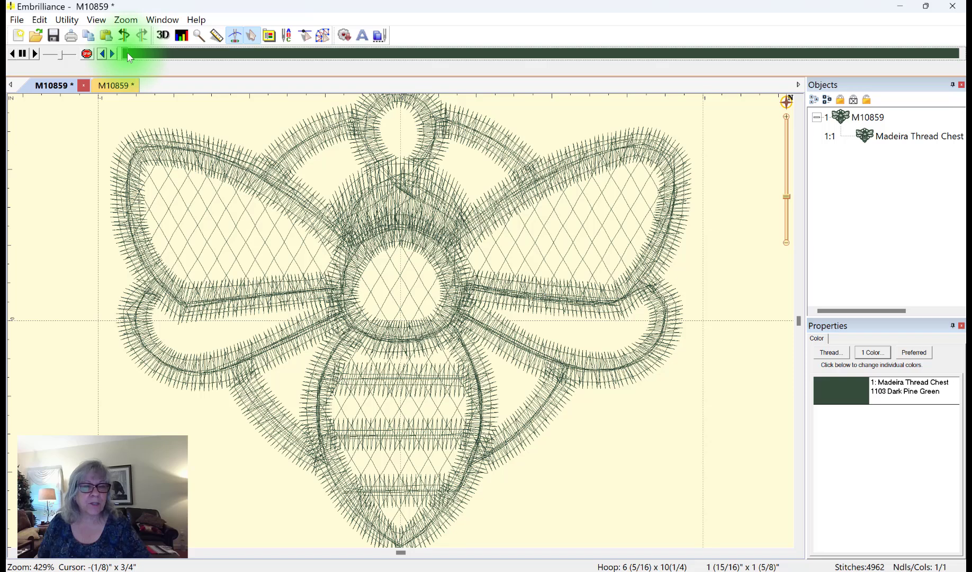
- Scrub and step through the stitch simulation around the lower body to examine where the lowest stripe's stitching begins
mouse_move(127, 55)
mouse_down()
mouse_move(263, 40)
mouse_move(463, 45)
mouse_move(450, 47)
mouse_up()
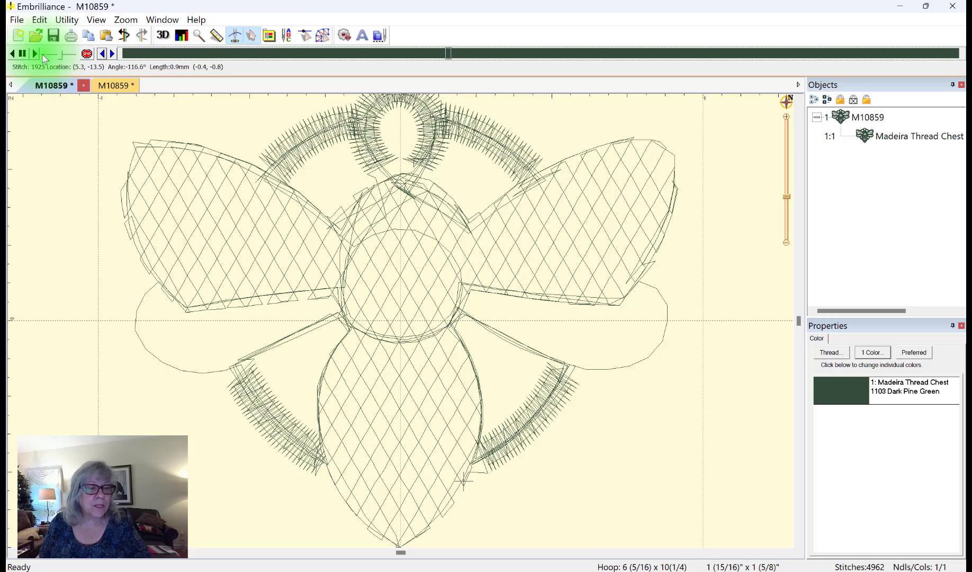
click(114, 54)
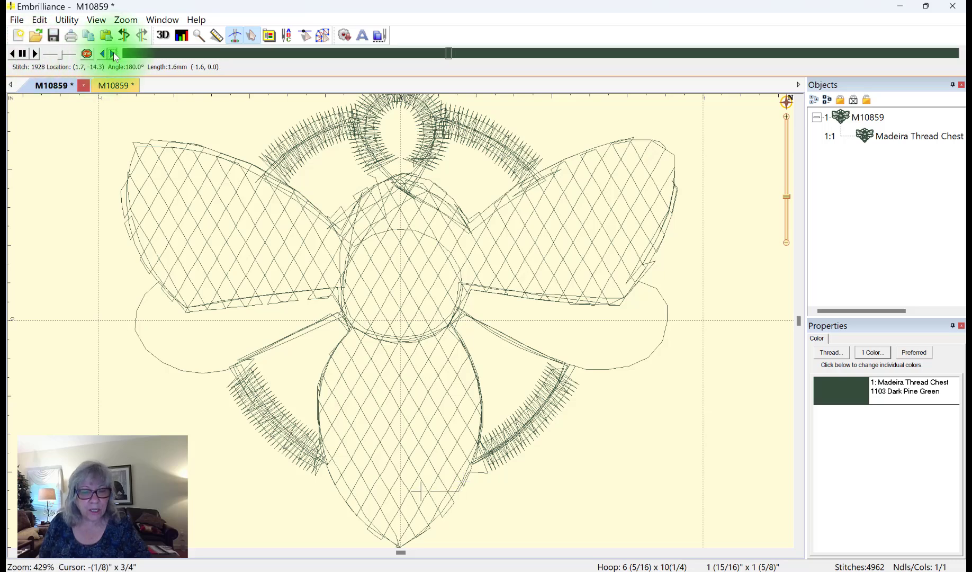
click(113, 53)
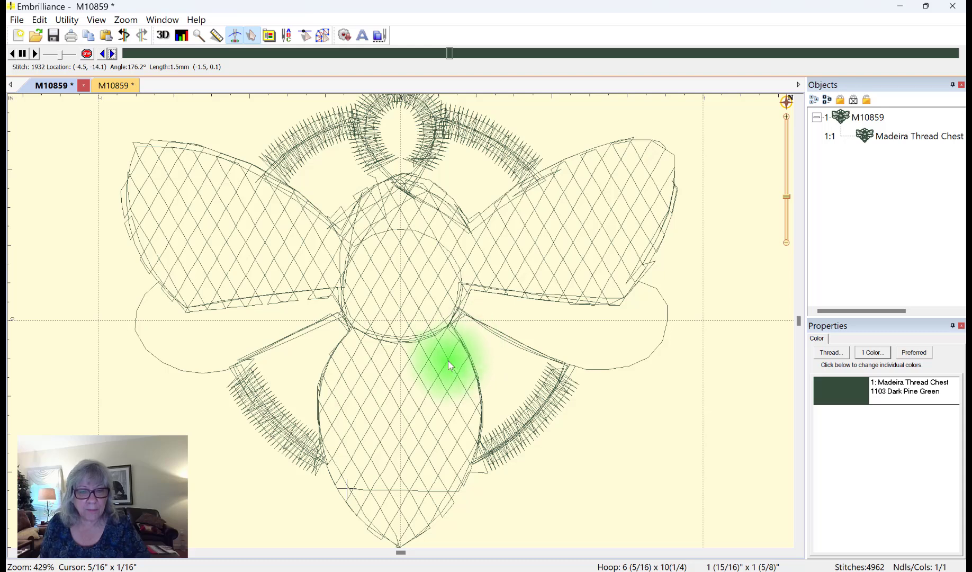
key(Right)
key(Right)
key(Right)
key(Right)
key(Right)
key(Right)
key(Right)
key(Right)
key(Right)
key(Right)
key(Right)
key(Right)
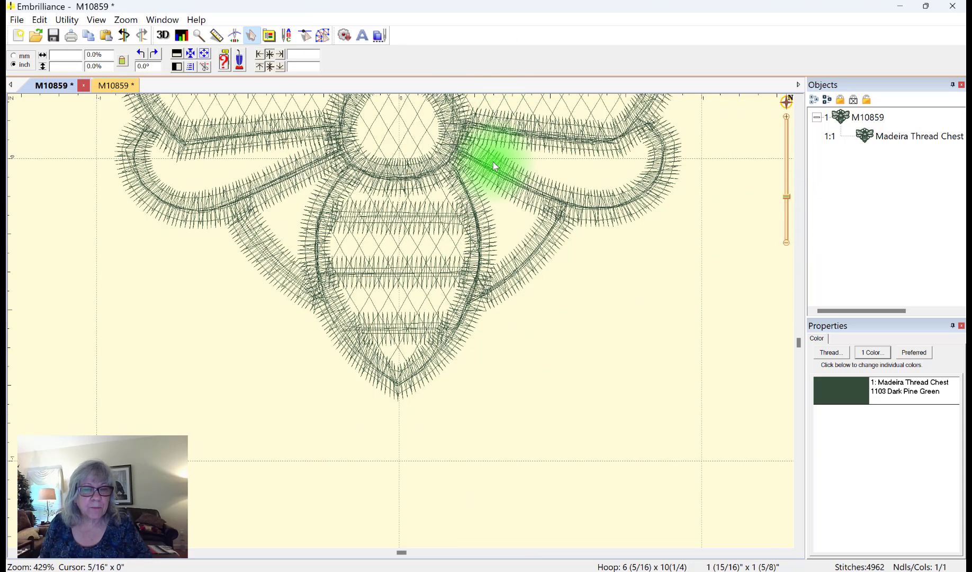
- Enlarge the bee's lower body and position the stitch simulator at stitch 1926, just before the lowest body stripe
mouse_move(777, 195)
mouse_down()
mouse_move(787, 197)
mouse_move(785, 170)
mouse_move(787, 180)
mouse_up()
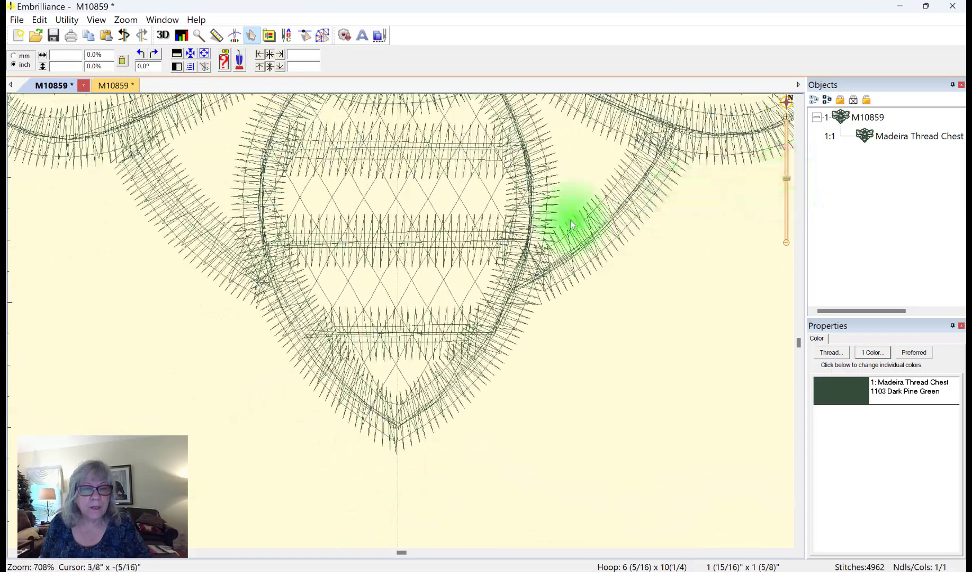
drag(489, 228, 494, 260)
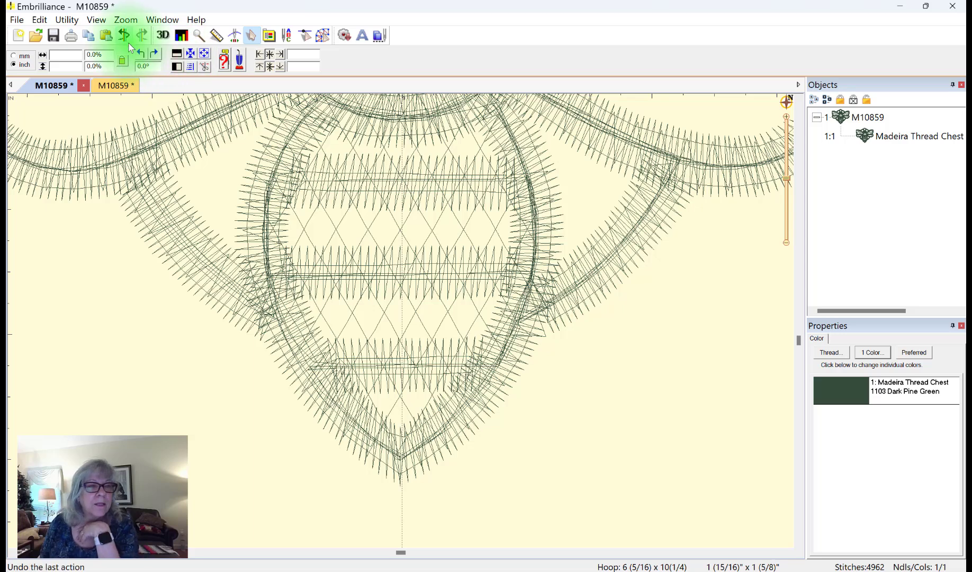
click(236, 35)
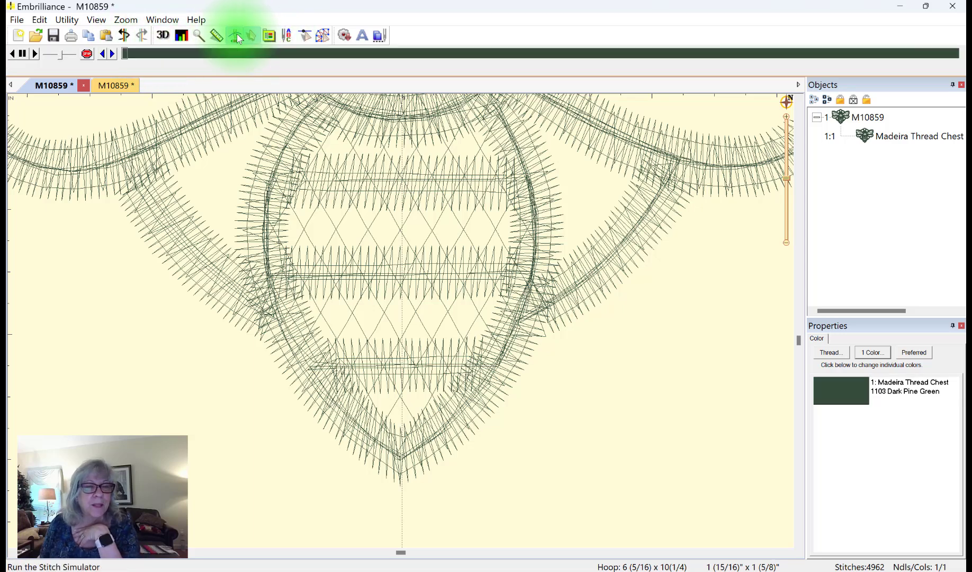
mouse_move(131, 60)
mouse_down()
mouse_move(495, 60)
mouse_move(449, 71)
mouse_up()
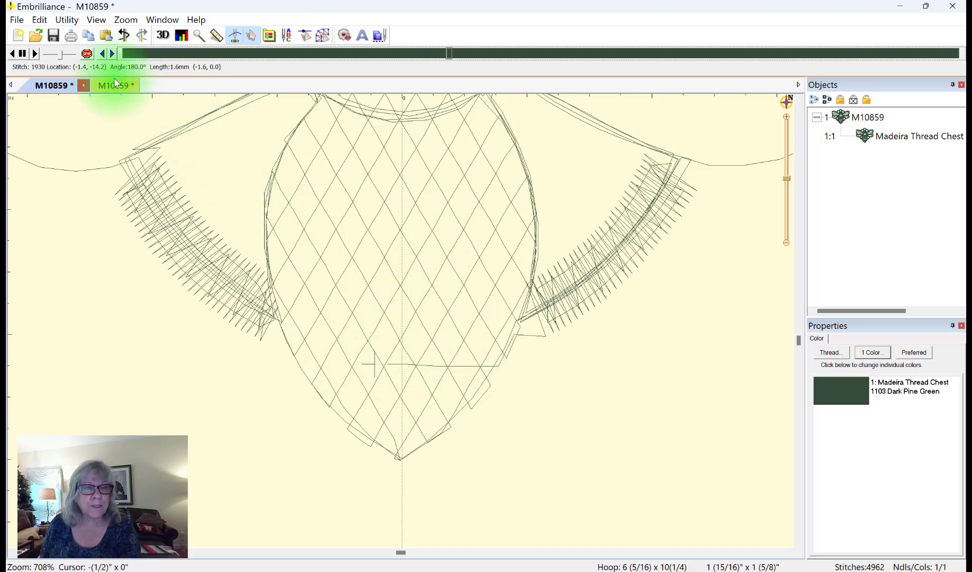
click(103, 55)
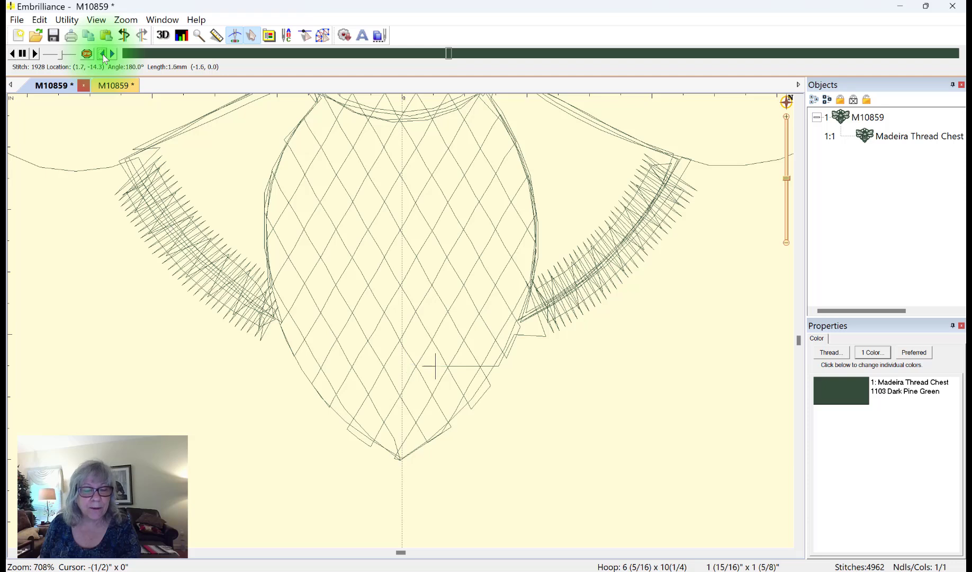
click(103, 55)
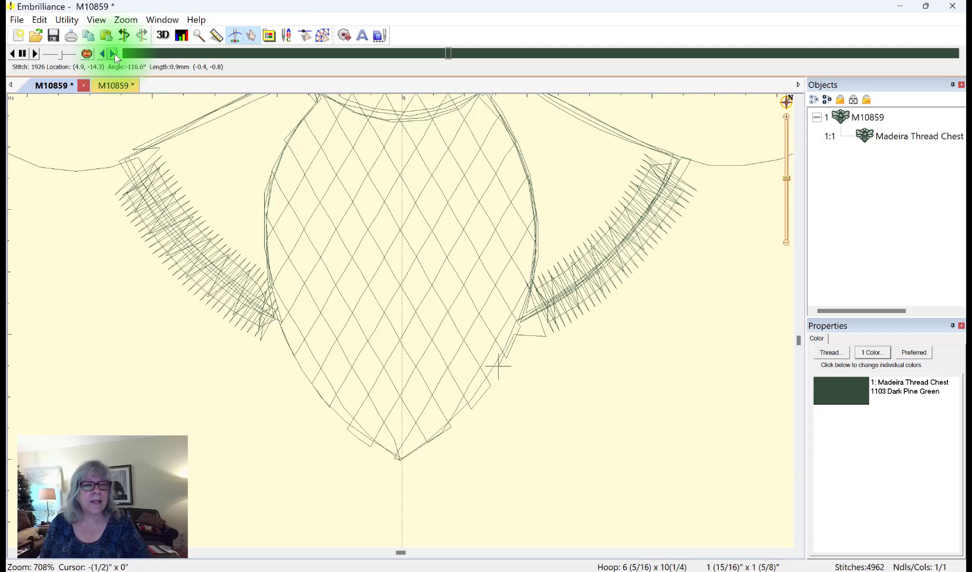
- Insert a color change to Madeira Thread Chest 1278 True Orange at the simulator's current stitch
click(88, 55)
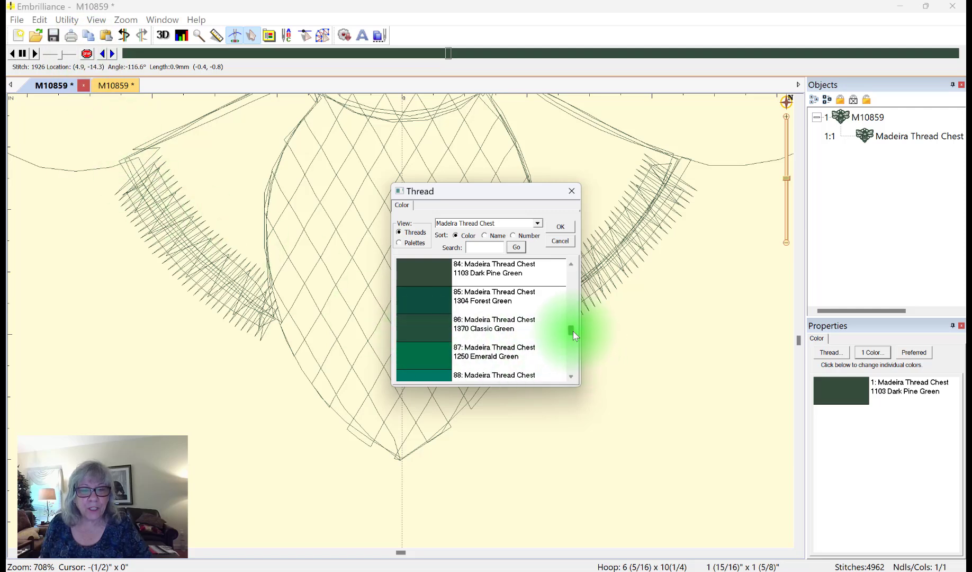
drag(571, 331, 569, 300)
click(475, 345)
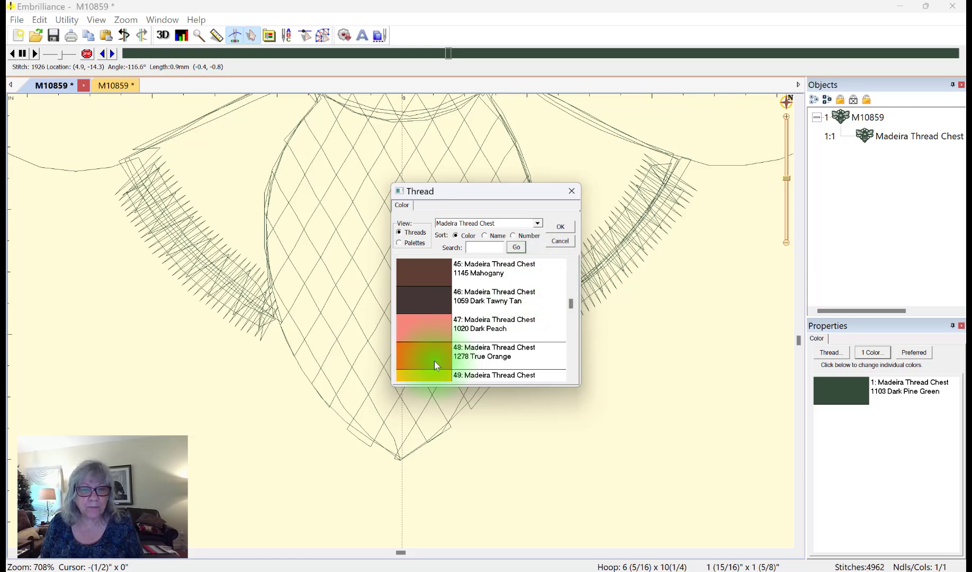
click(560, 226)
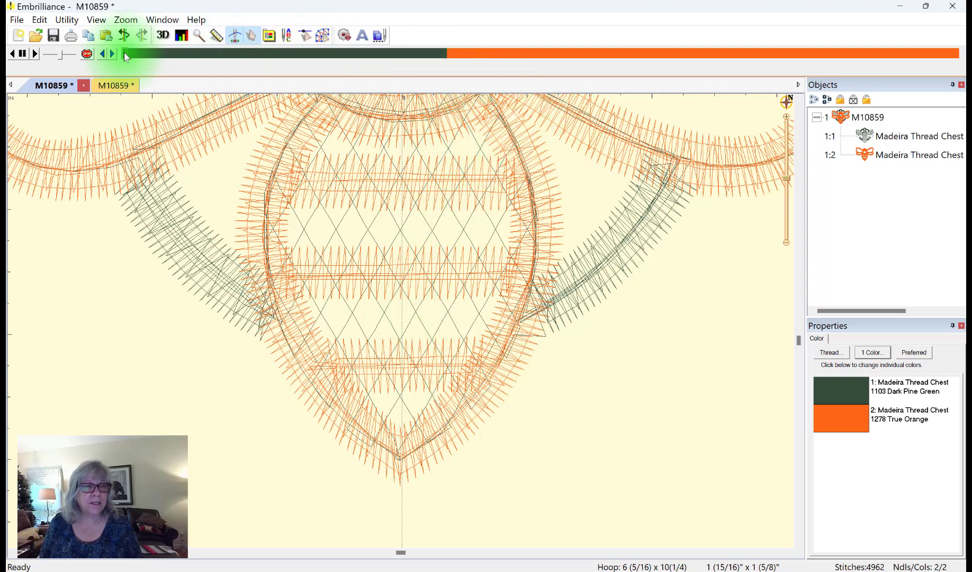
- Move the stitch simulator to stitch 2245, where the last orange body stripe ends
mouse_move(128, 55)
mouse_down()
mouse_move(378, 62)
mouse_move(451, 85)
mouse_up()
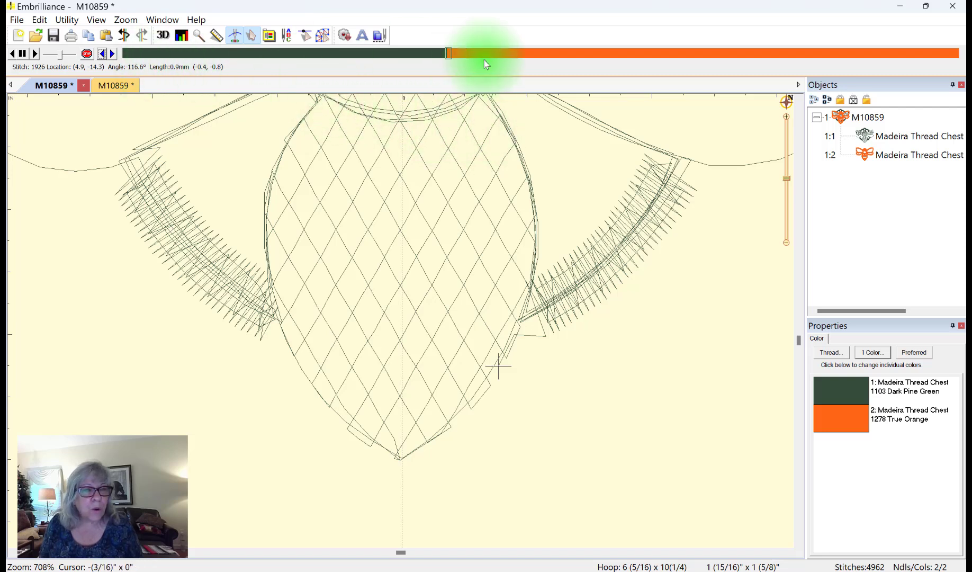
click(449, 53)
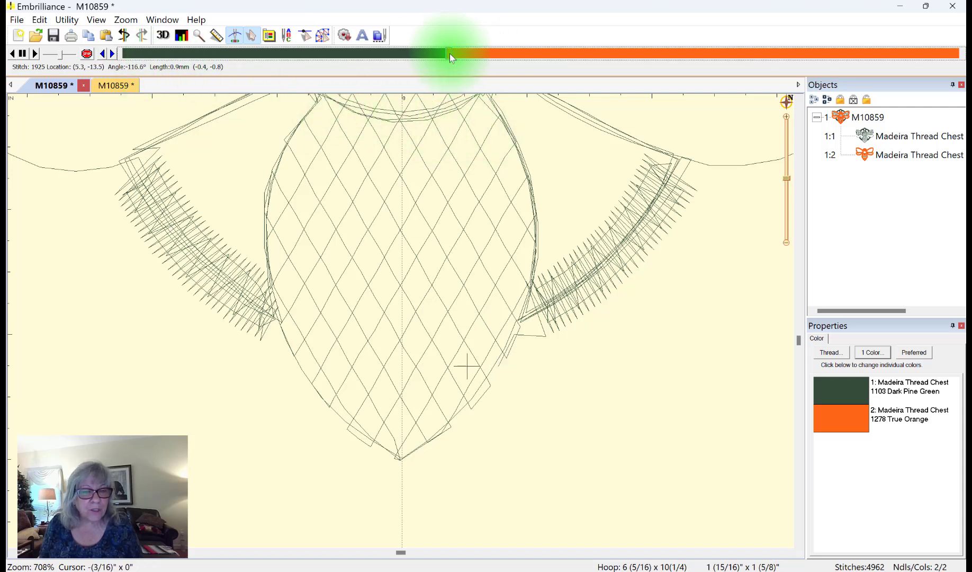
drag(449, 53, 505, 55)
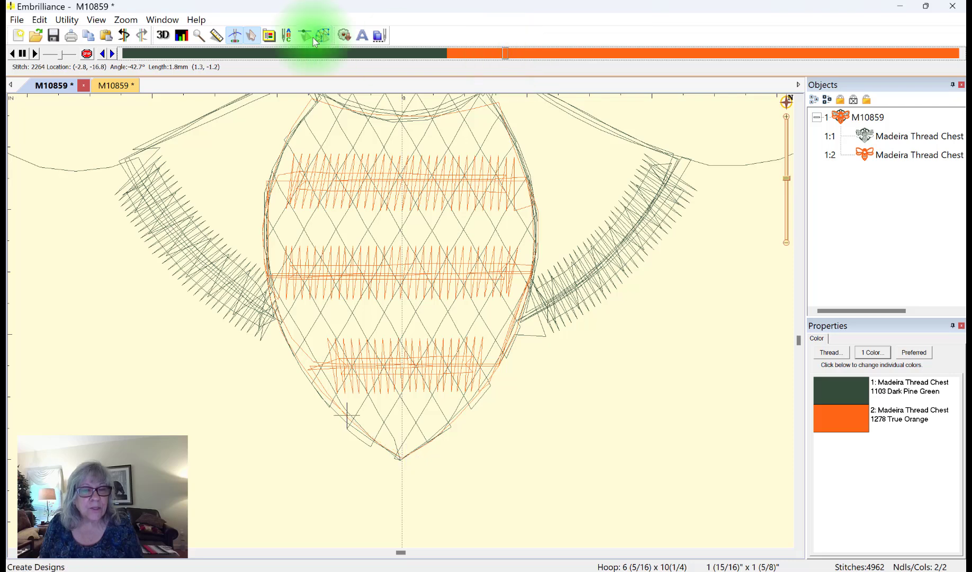
click(102, 53)
click(162, 201)
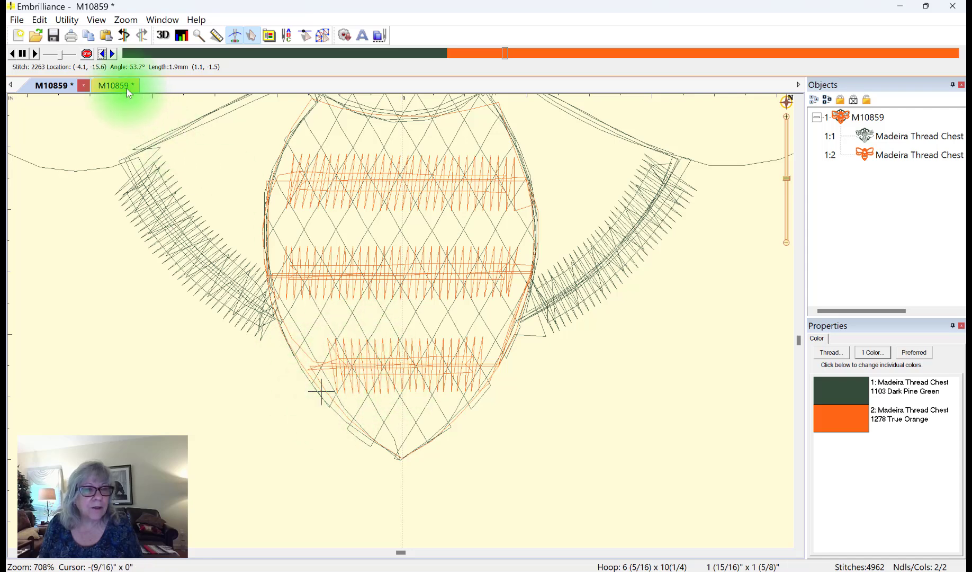
click(103, 54)
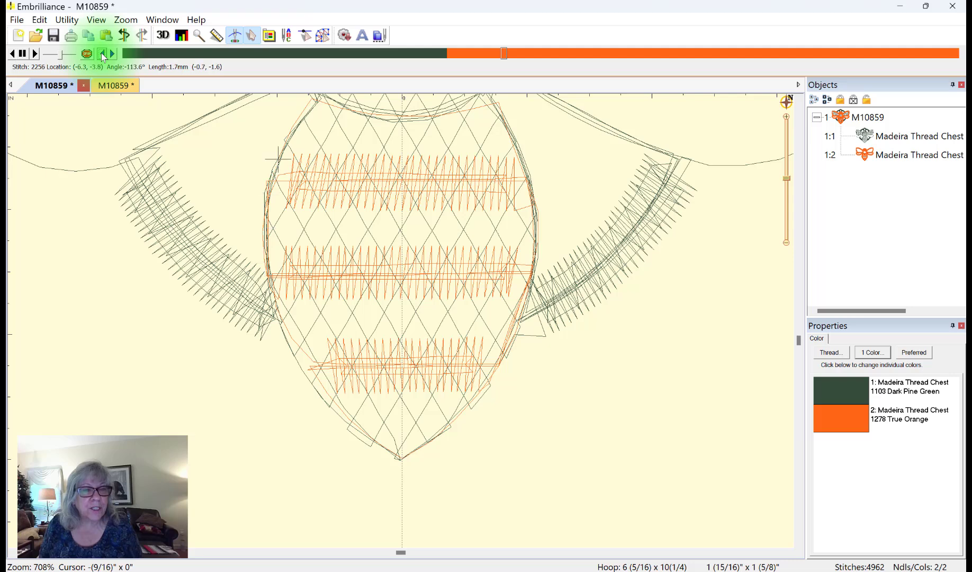
click(102, 54)
click(103, 54)
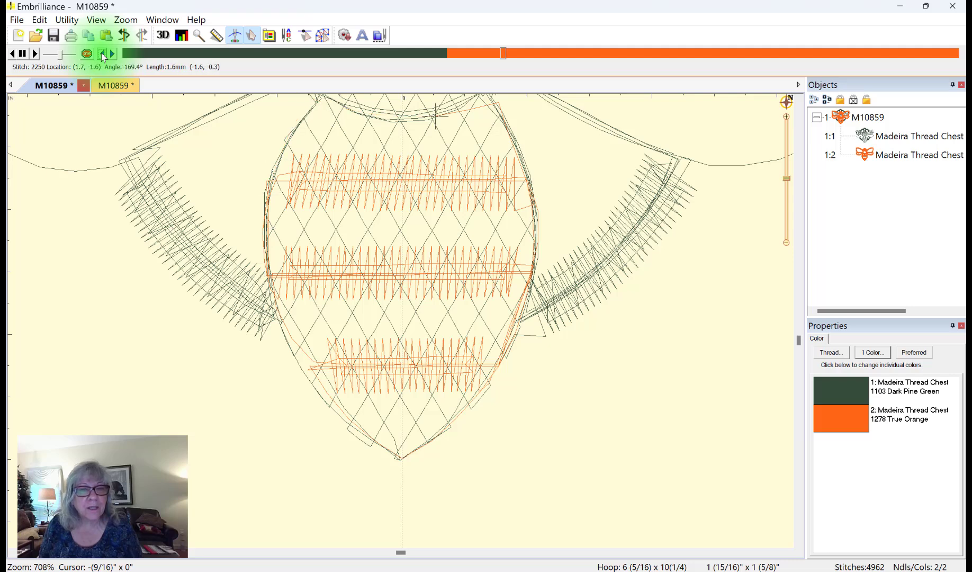
click(103, 54)
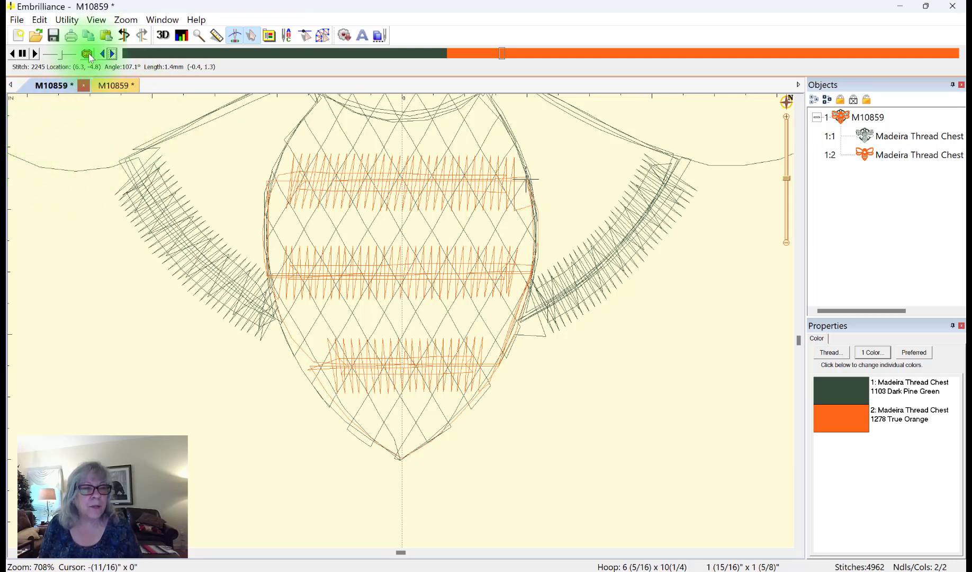
- Insert a color change to Madeira Thread Chest 1103 Dark Pine Green from the Current Page palette at the end of the stripes
click(87, 54)
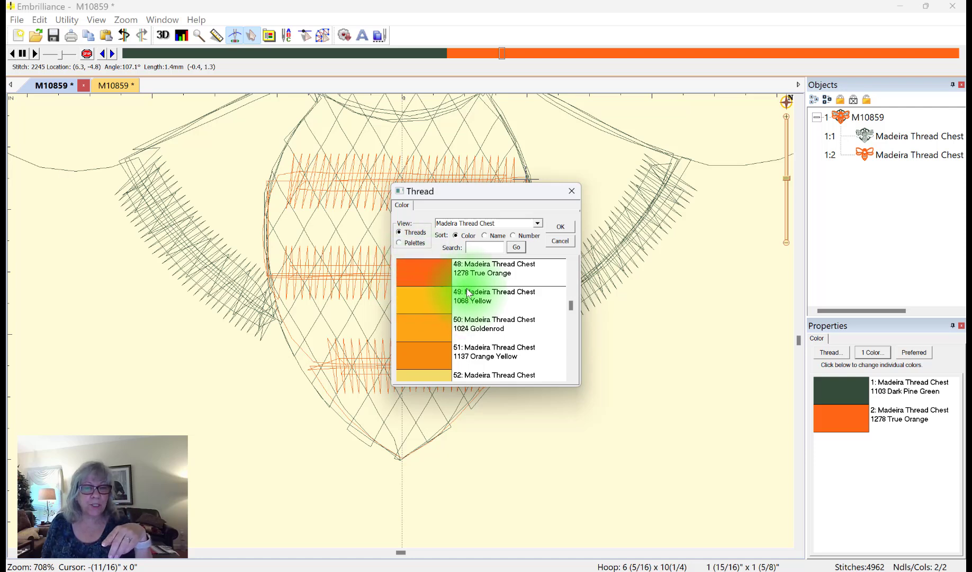
scroll(455, 351, down, 3)
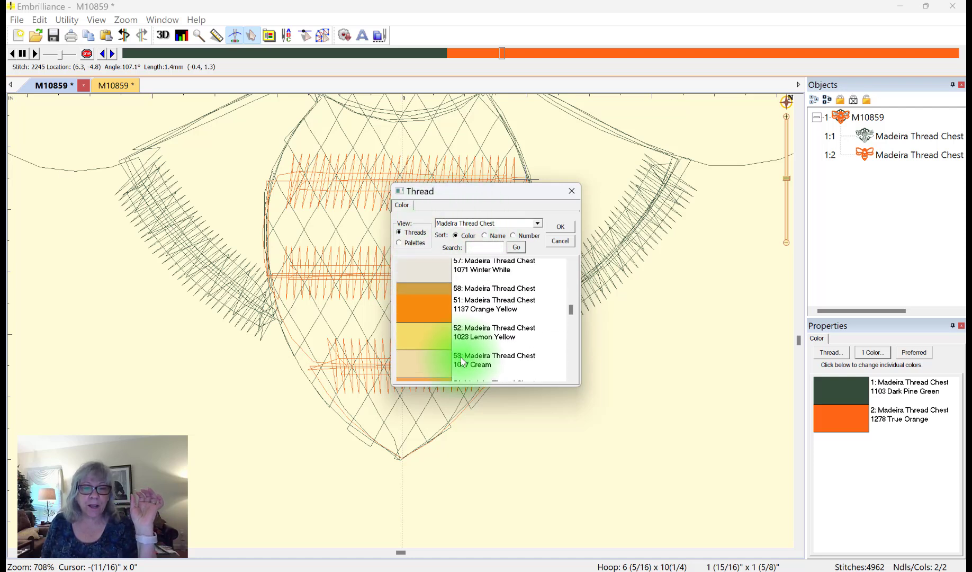
scroll(462, 361, up, 8)
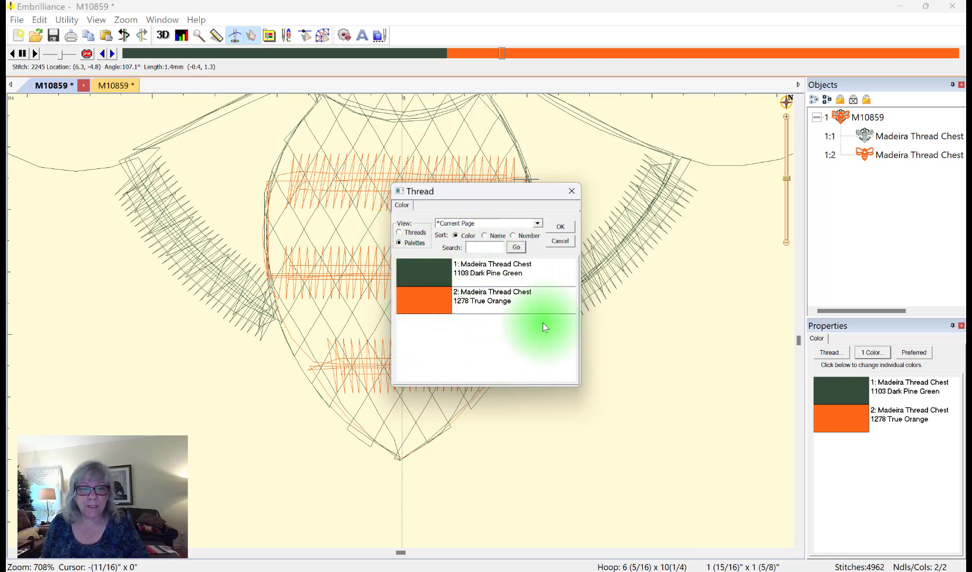
click(444, 275)
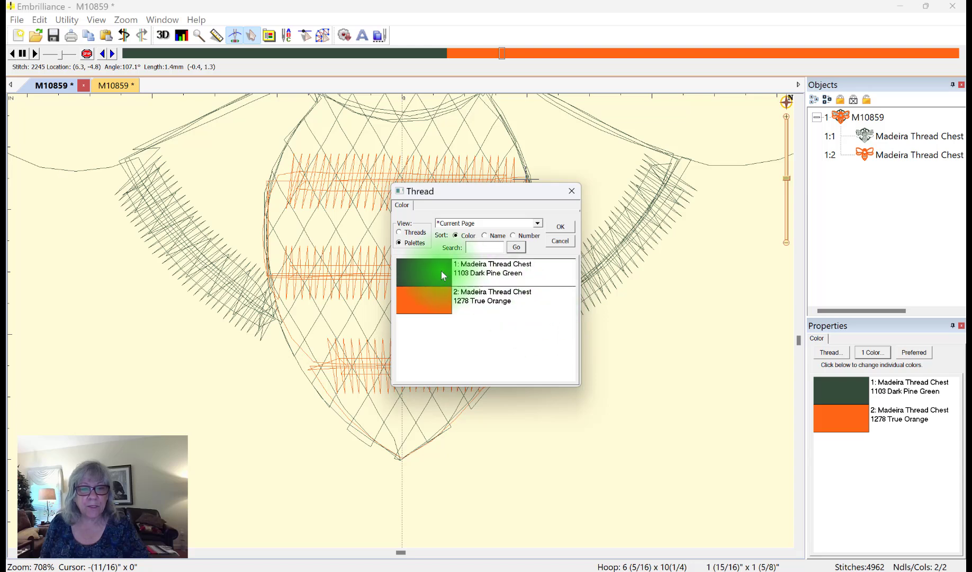
click(561, 226)
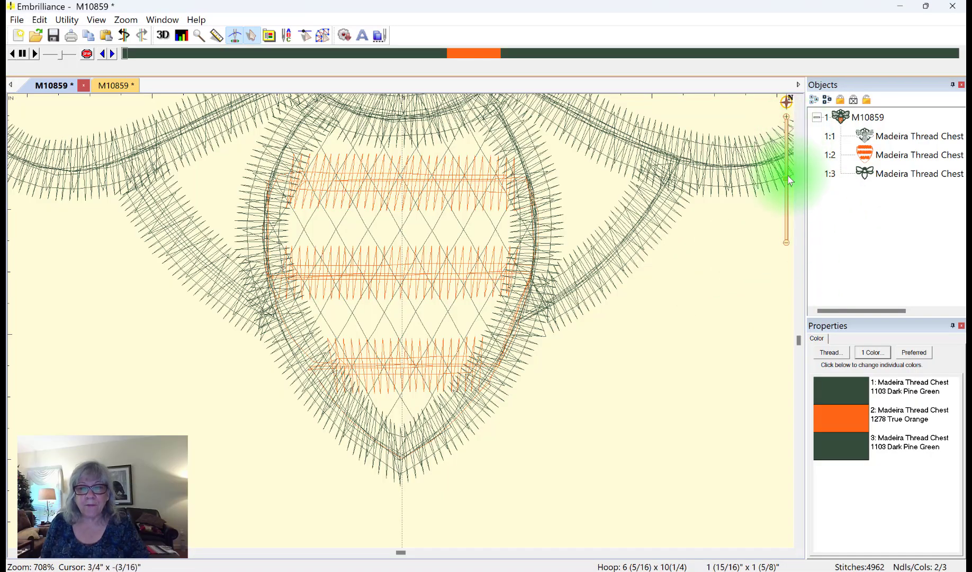
- Render the whole bee in 3D and inspect its first and third color sections individually
drag(787, 175, 789, 217)
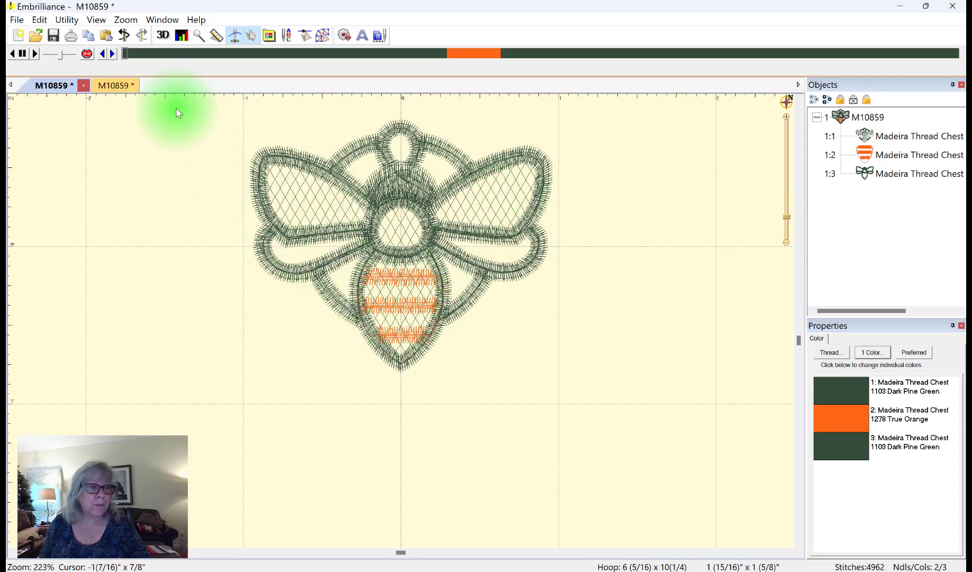
click(164, 36)
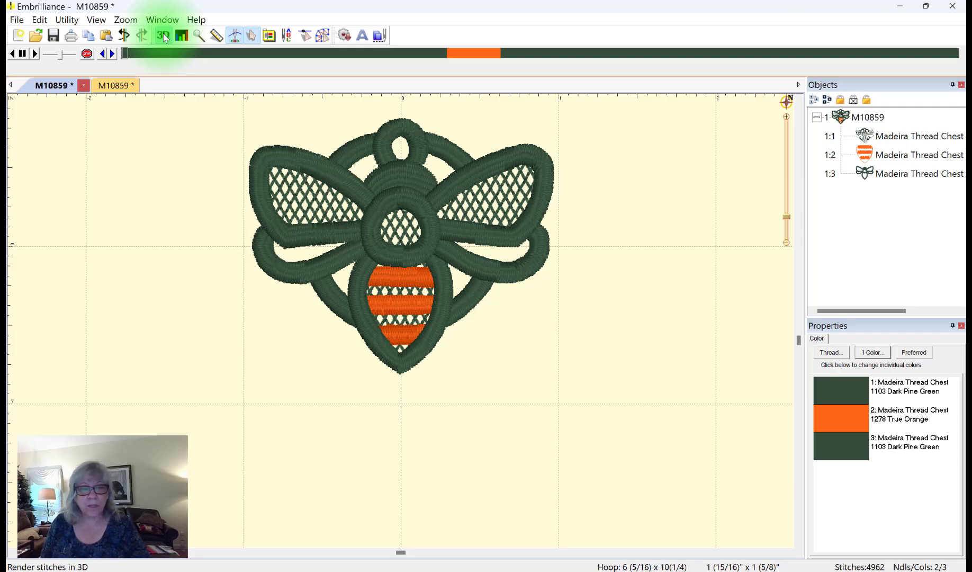
click(903, 175)
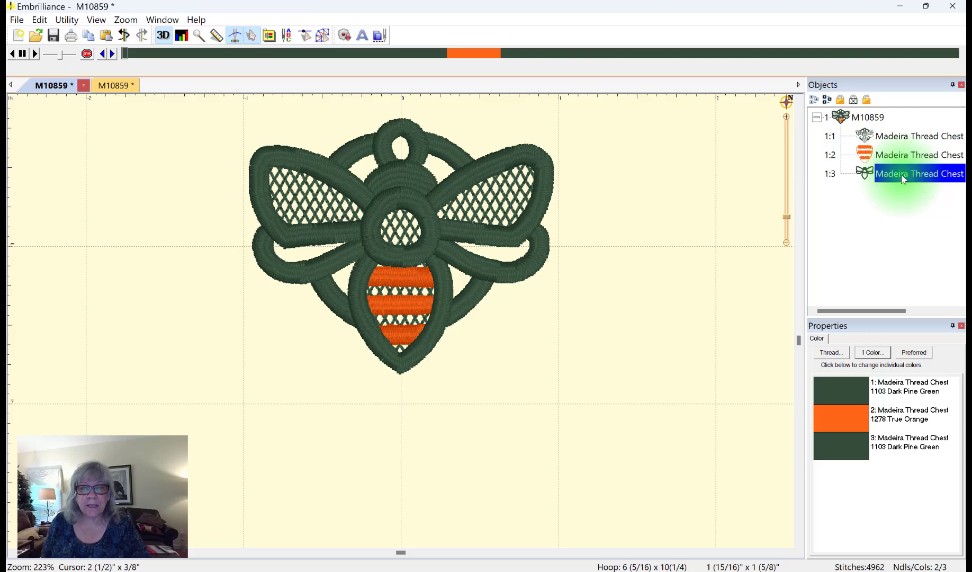
click(903, 137)
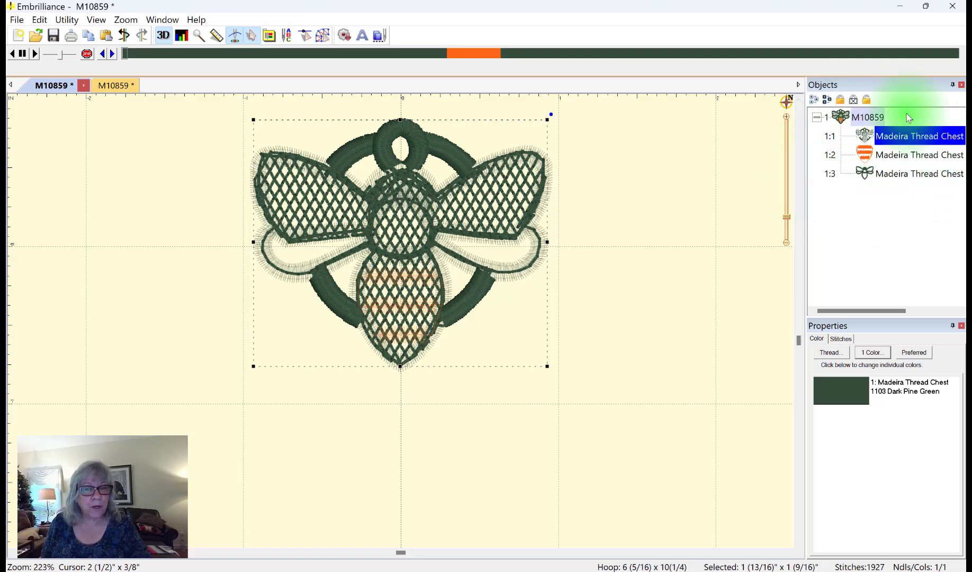
click(908, 174)
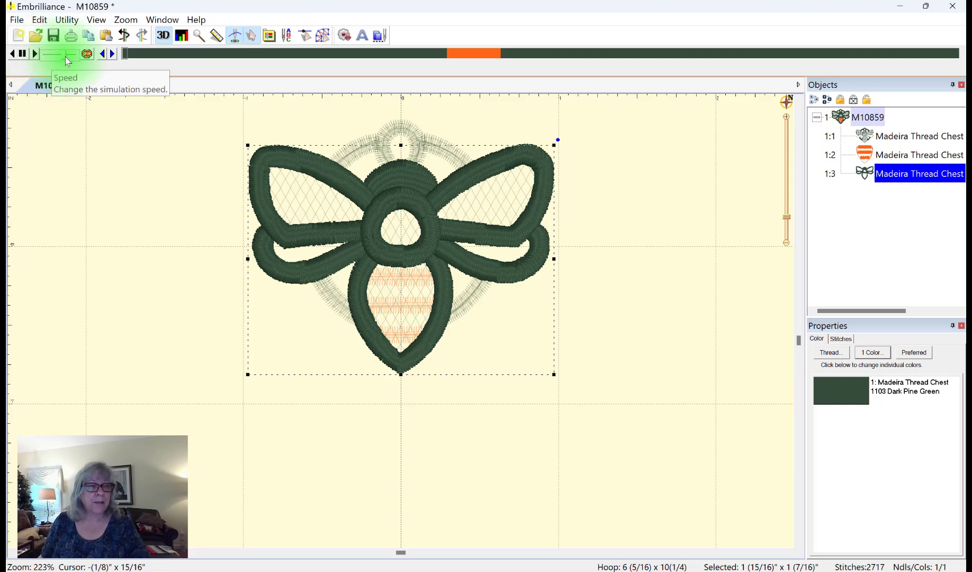
- Play the full stitch simulation of the bee at a faster speed and rewind it to the start
drag(65, 57, 73, 60)
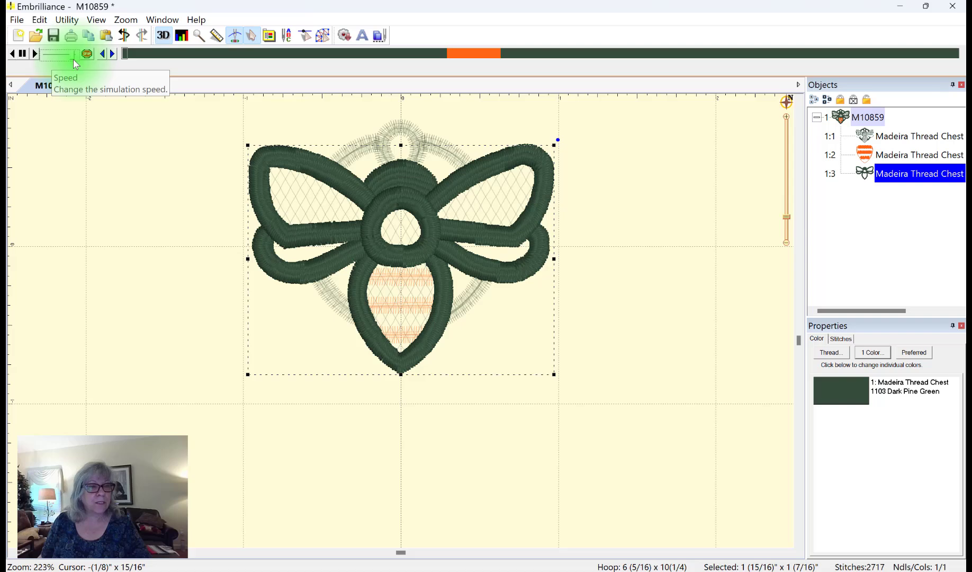
click(33, 54)
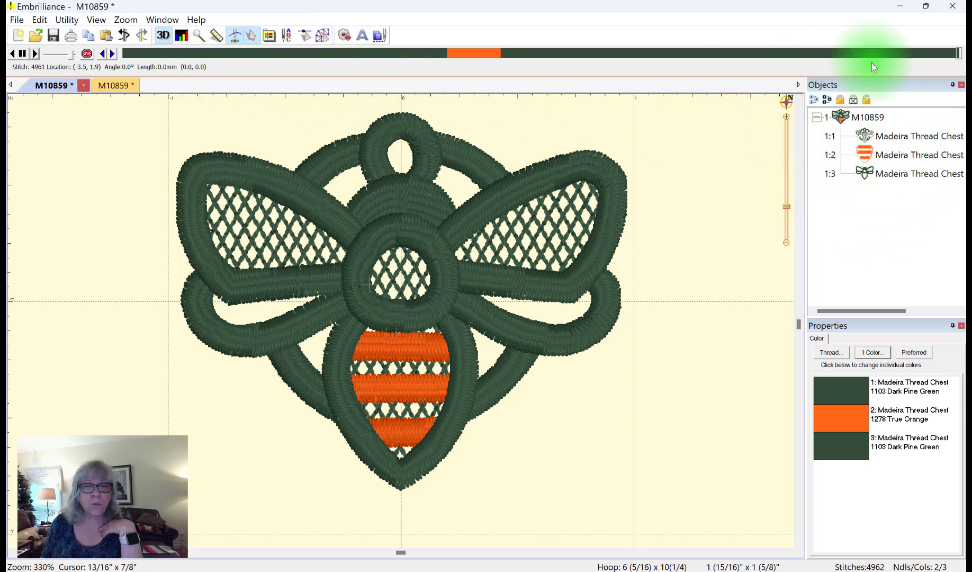
drag(958, 57, 122, 86)
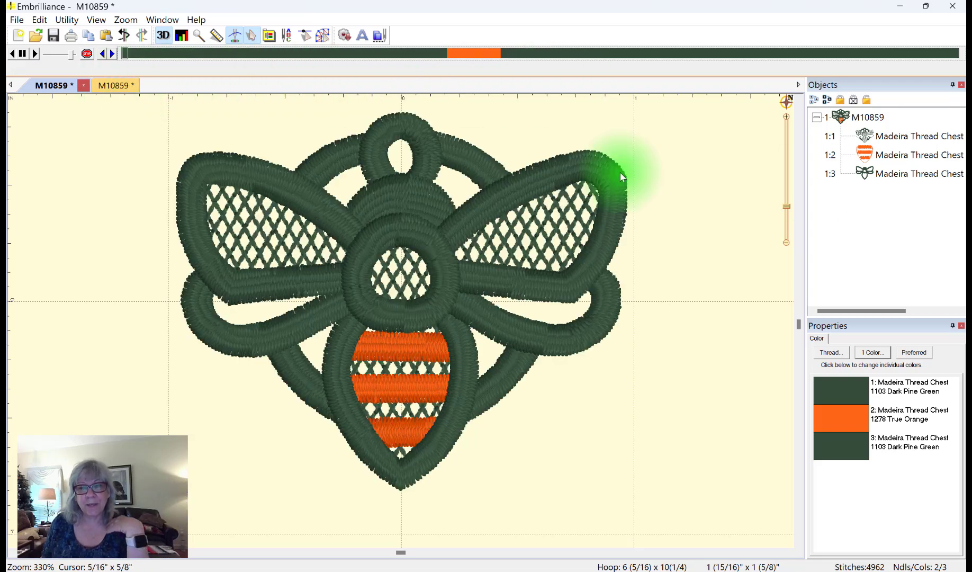
- Recolor the bee's first color section to Madeira Thread Chest 1068 Yellow from the full thread list
click(909, 176)
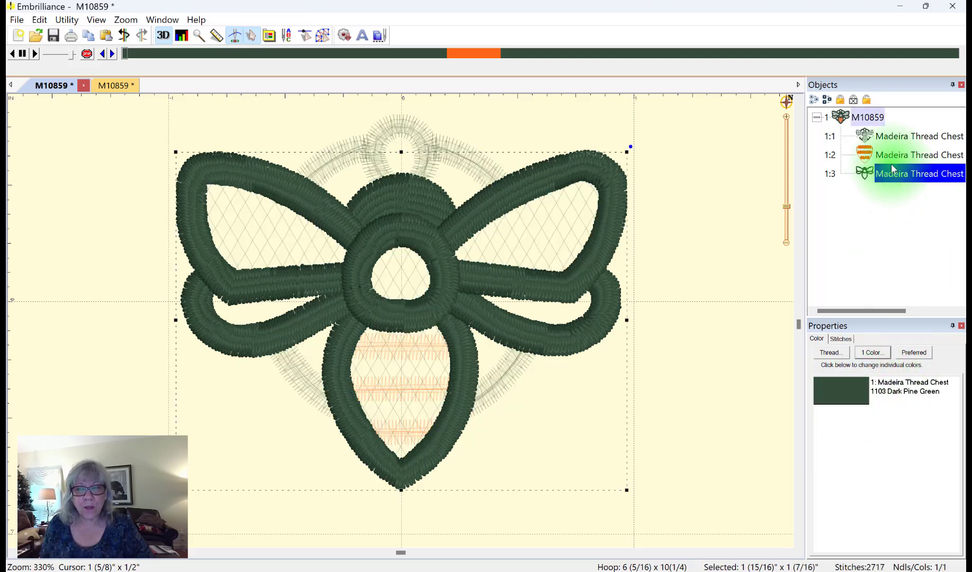
click(895, 136)
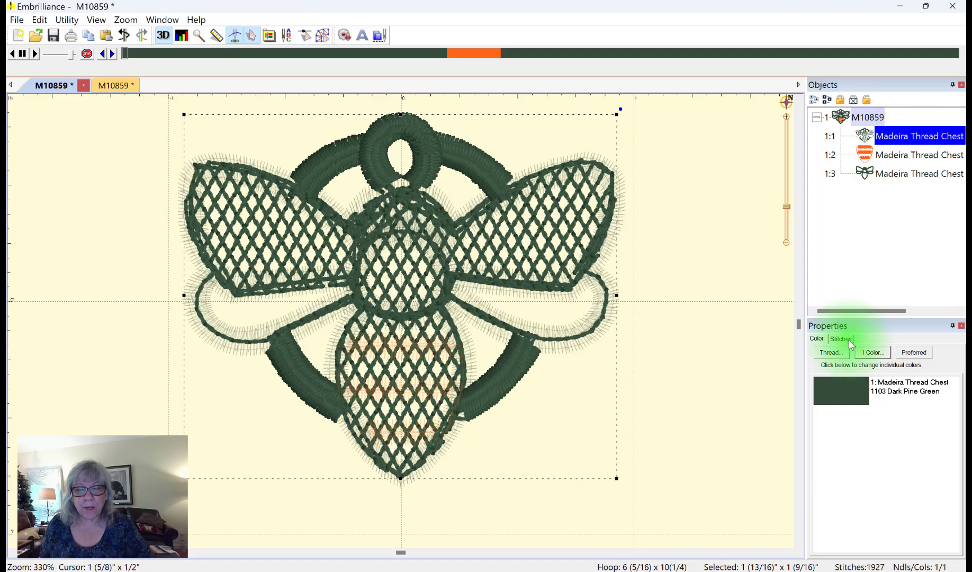
click(846, 394)
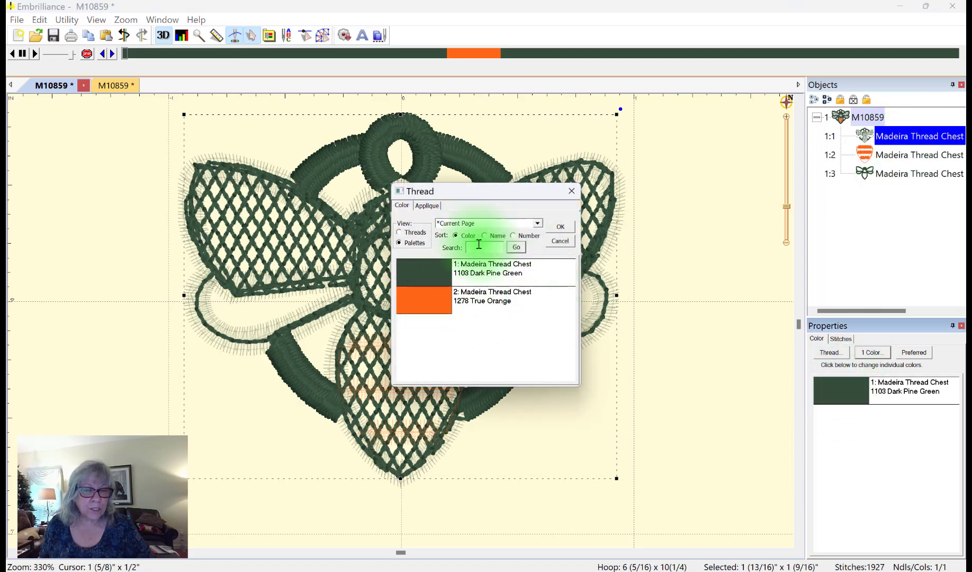
click(398, 233)
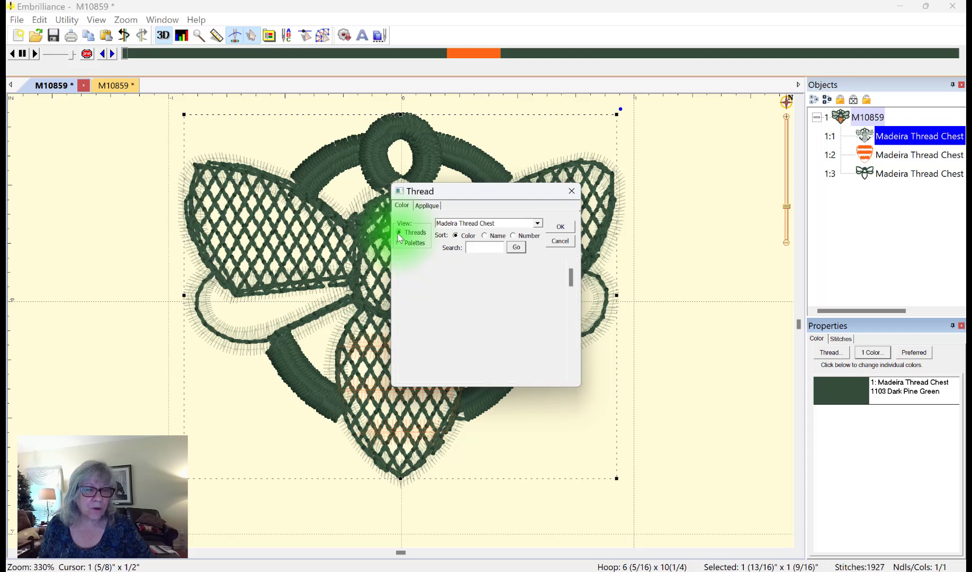
drag(574, 330, 572, 304)
click(445, 352)
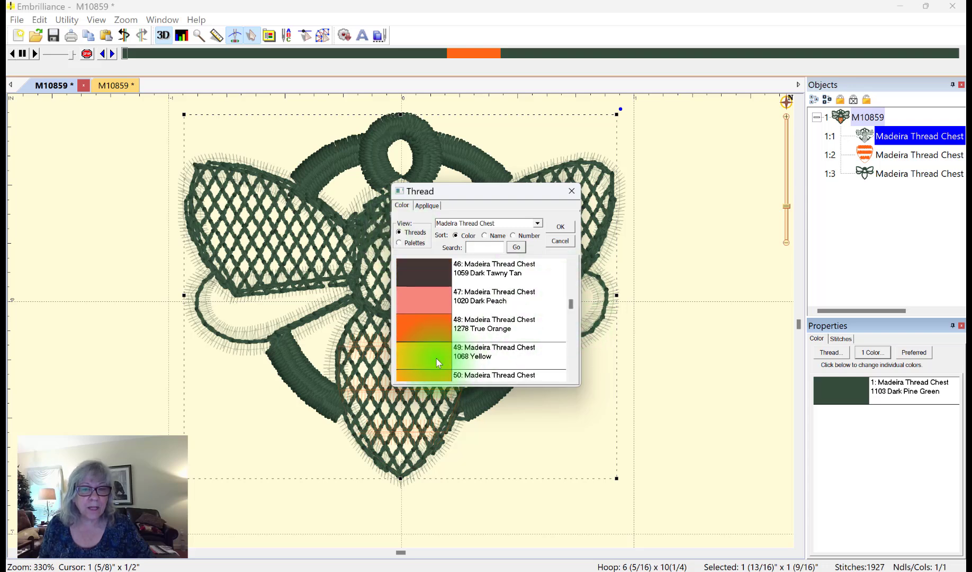
click(560, 227)
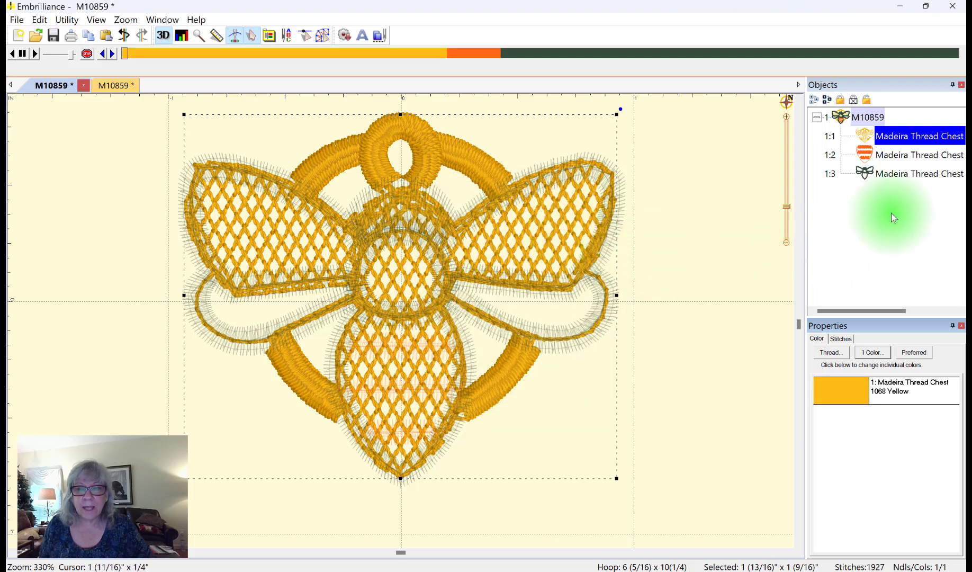
- Search the Madeira Thread Chest list for "black" and recolor the body stripes to 1000 Black
click(868, 153)
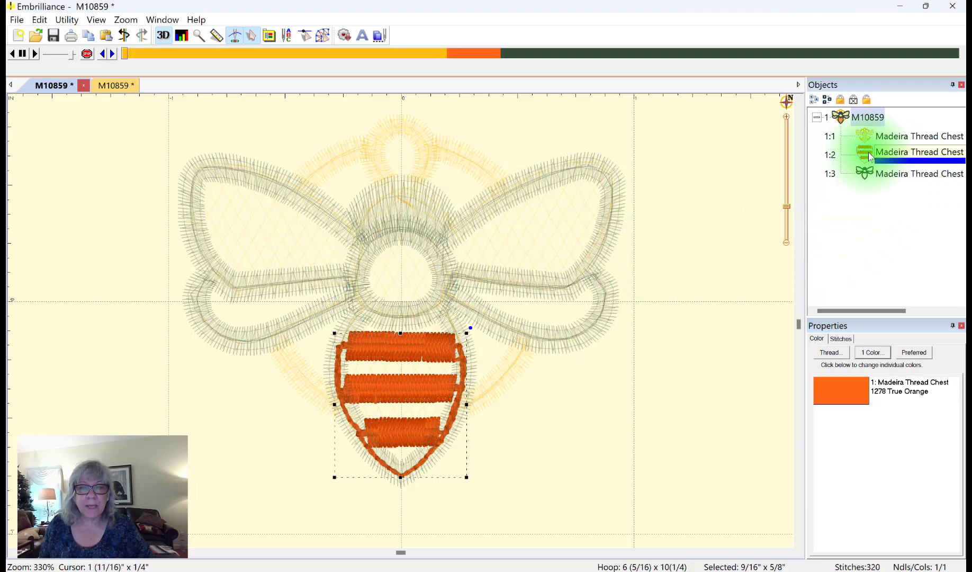
click(838, 389)
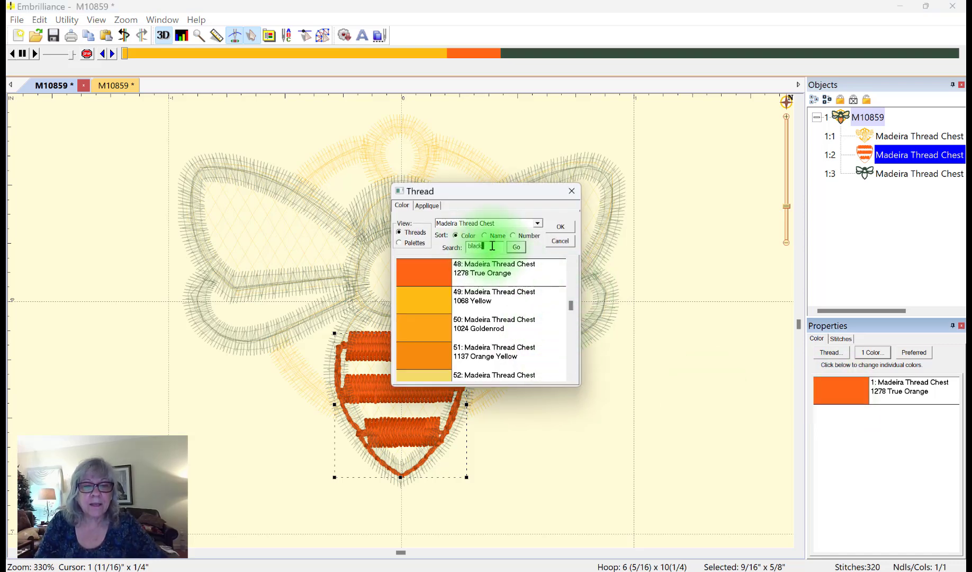
key(Return)
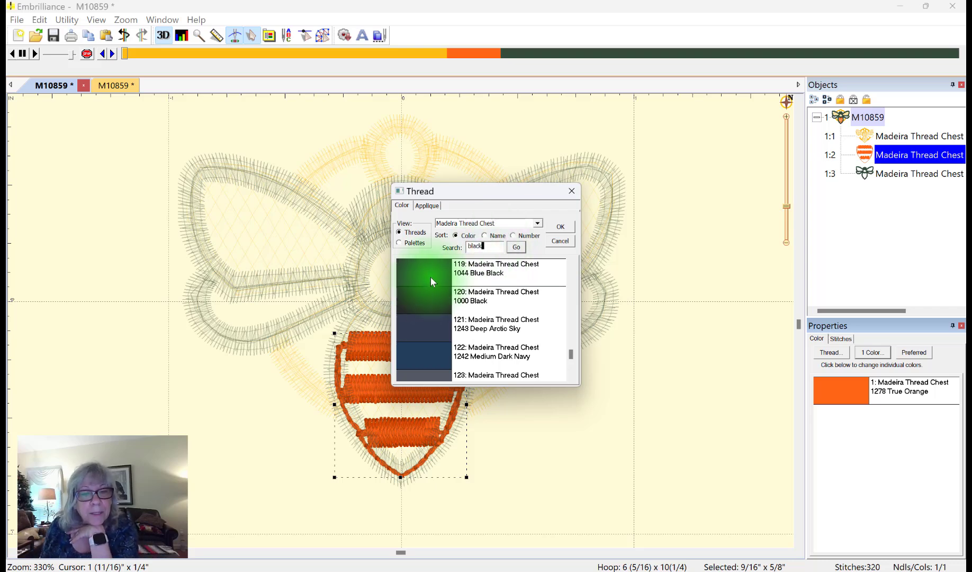
click(426, 297)
click(562, 229)
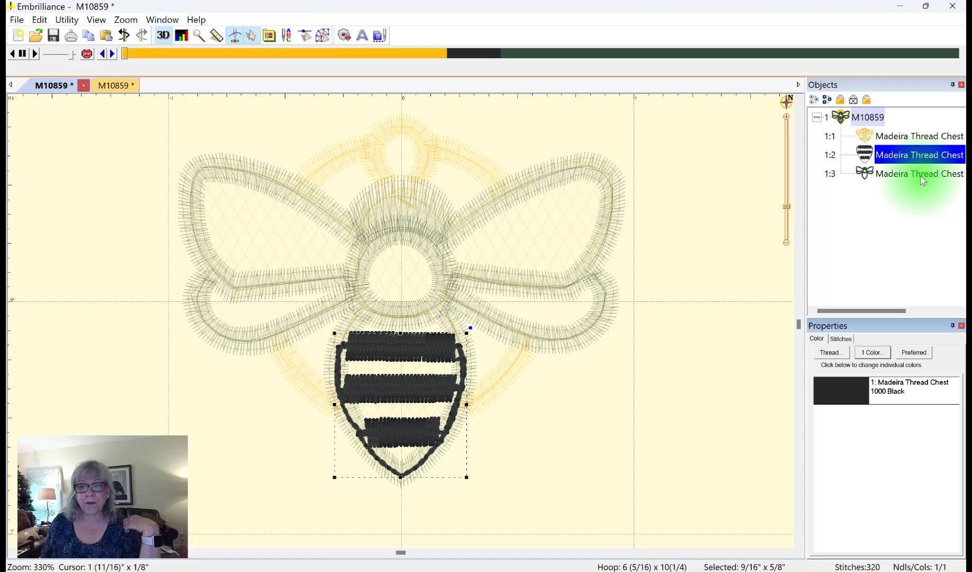
- Recolor the third section, the wing and body outlines, to 1068 Yellow from the Current Page palette and deselect it
click(922, 176)
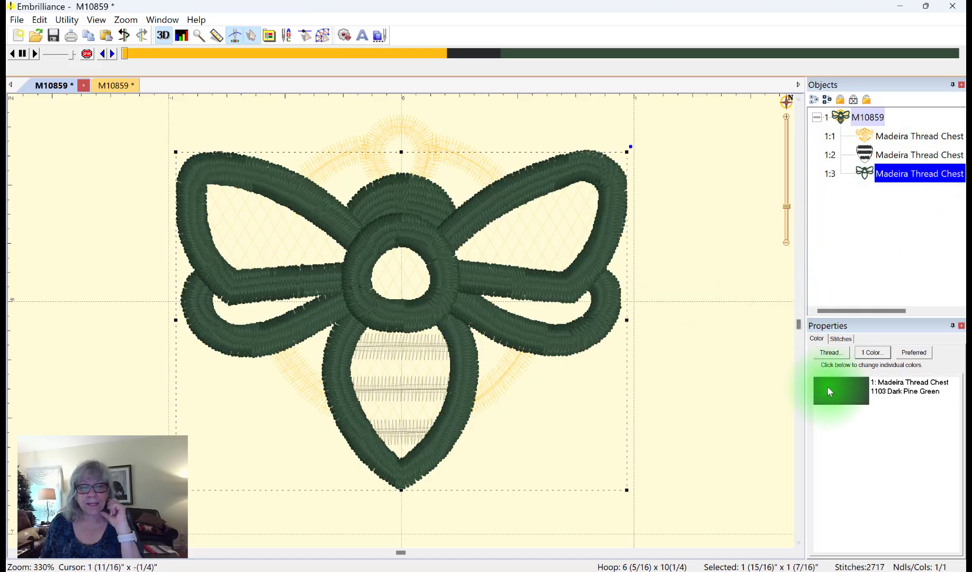
click(829, 391)
click(428, 304)
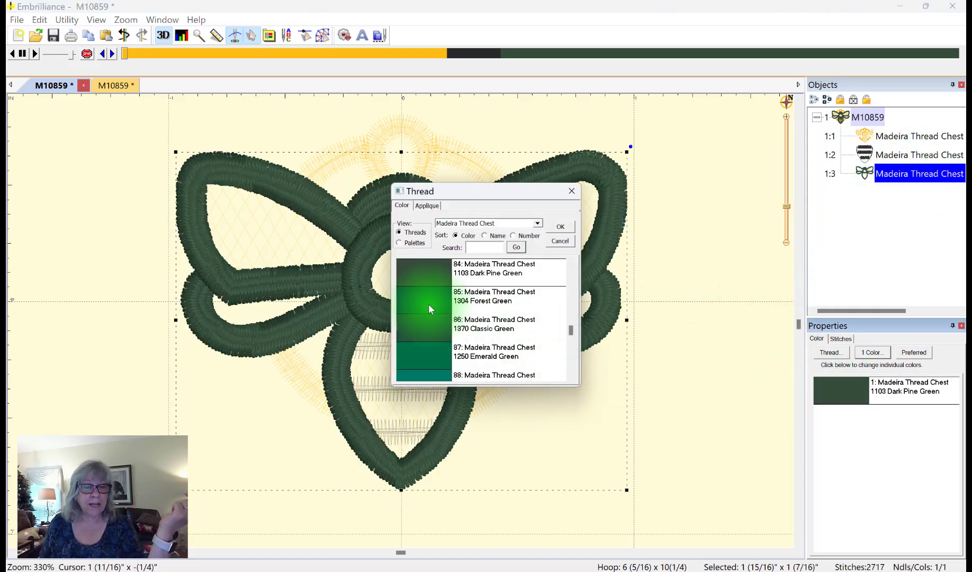
scroll(428, 304, down, 7)
scroll(423, 306, up, 5)
scroll(423, 307, down, 4)
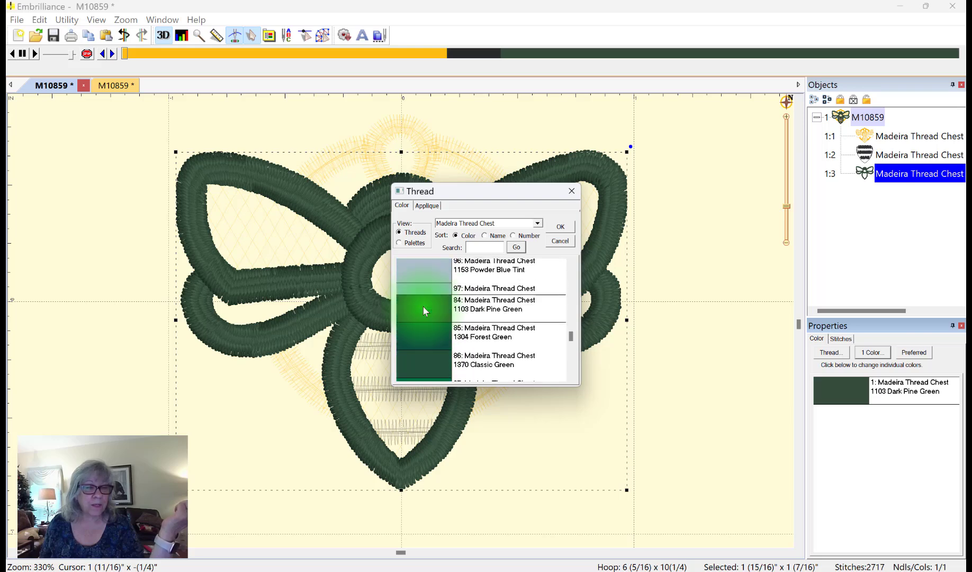
click(399, 243)
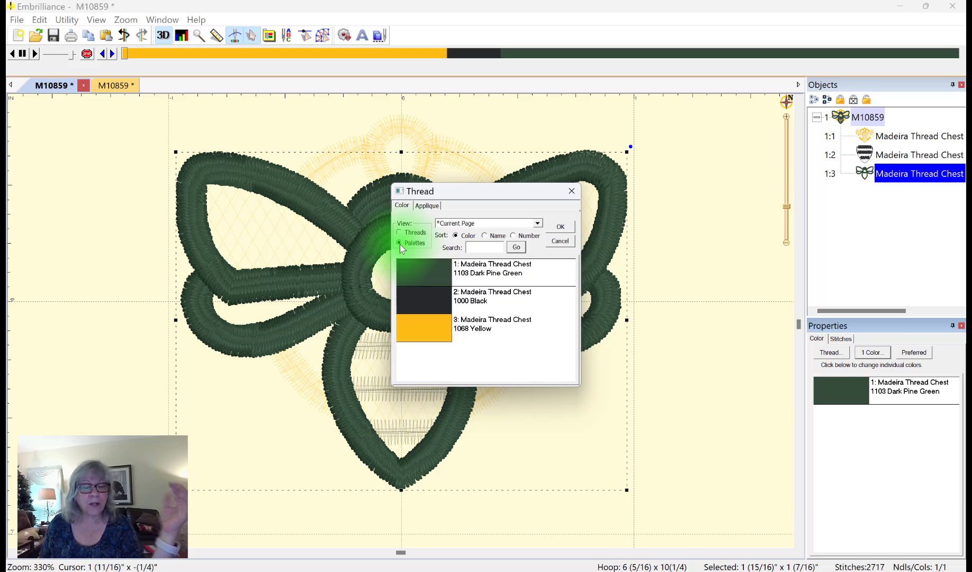
click(437, 335)
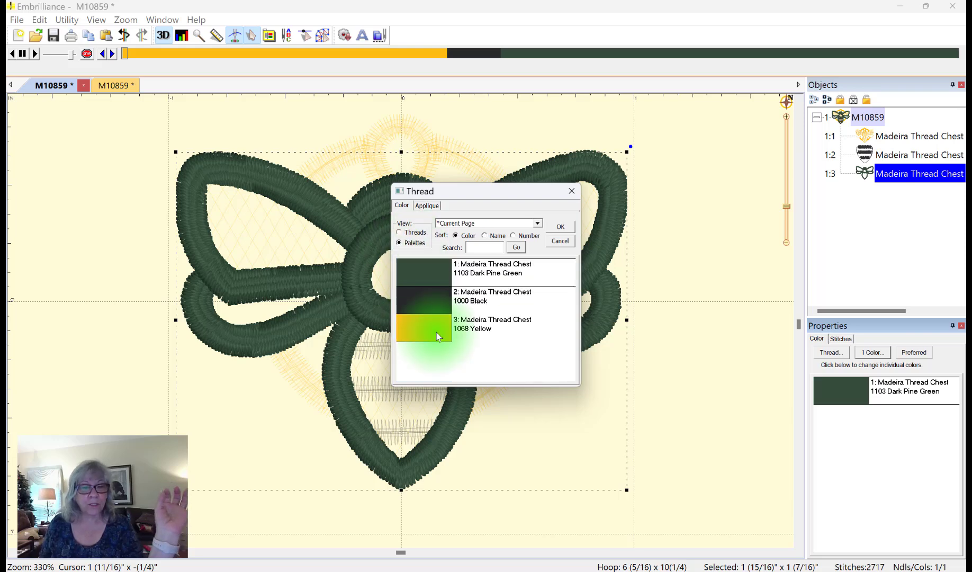
click(561, 227)
click(709, 209)
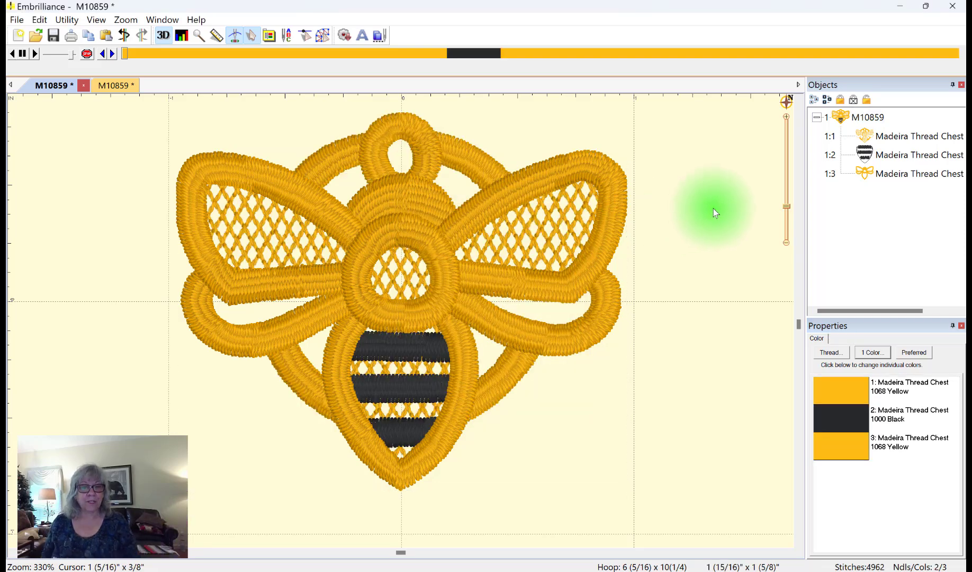